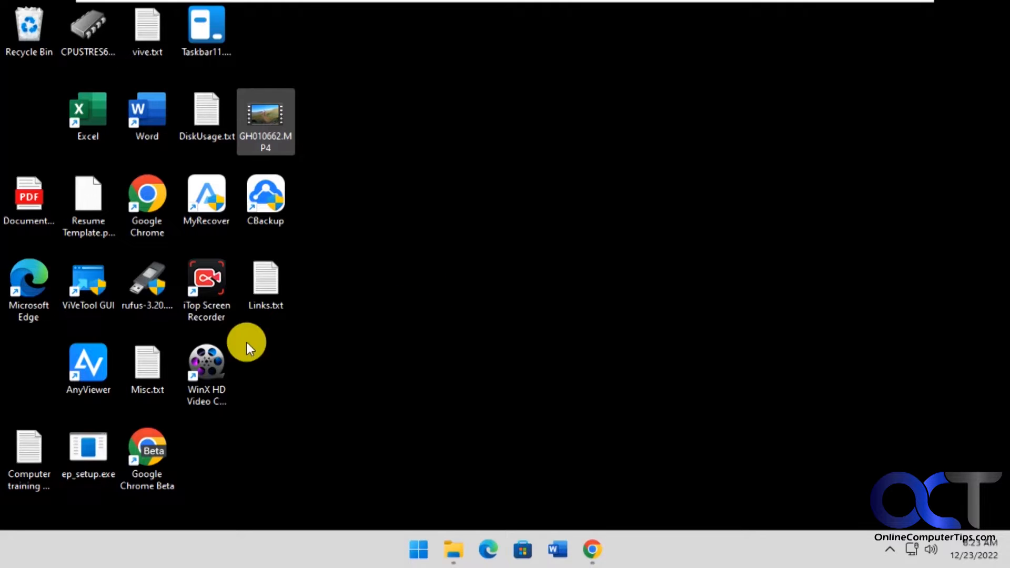
Open WinX HD Video Converter Deluxe and arrange its window beside the GH010662.MP4 file on the desktop
double_click(218, 373)
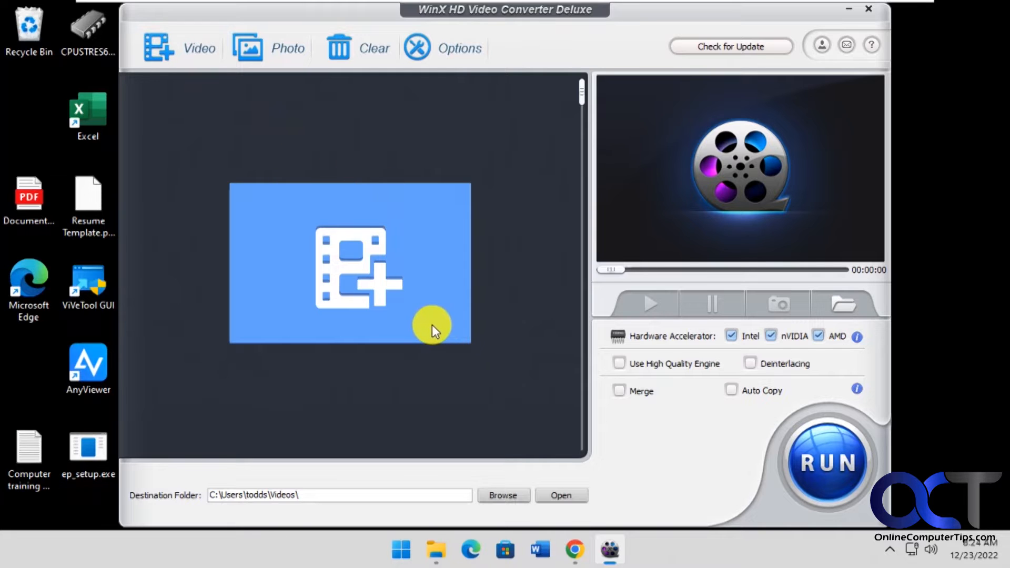
drag(677, 16, 838, 16)
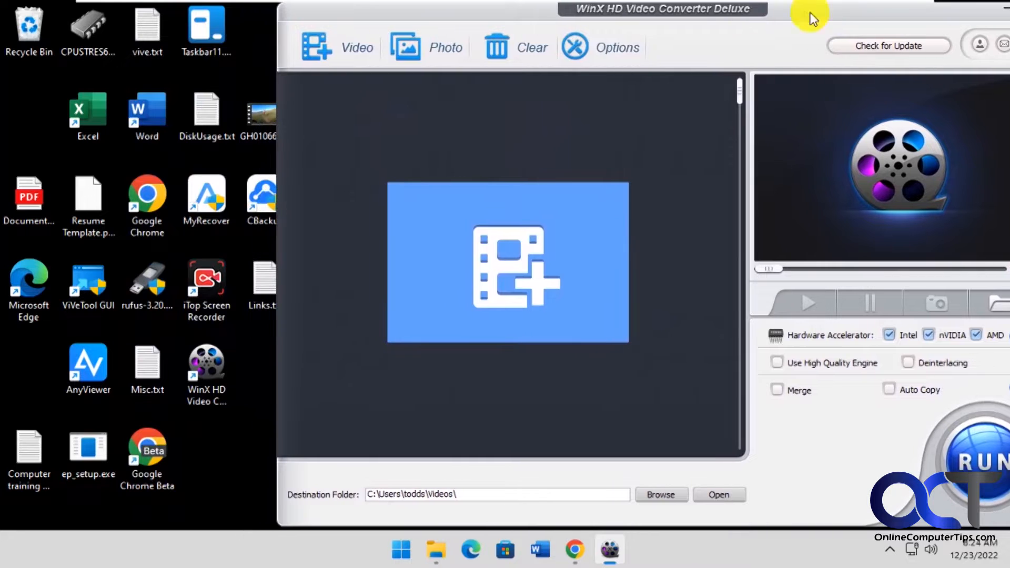
drag(263, 115, 205, 450)
Check the file size and the video details of GH010662.MP4 in its file properties
right_click(203, 450)
click(247, 345)
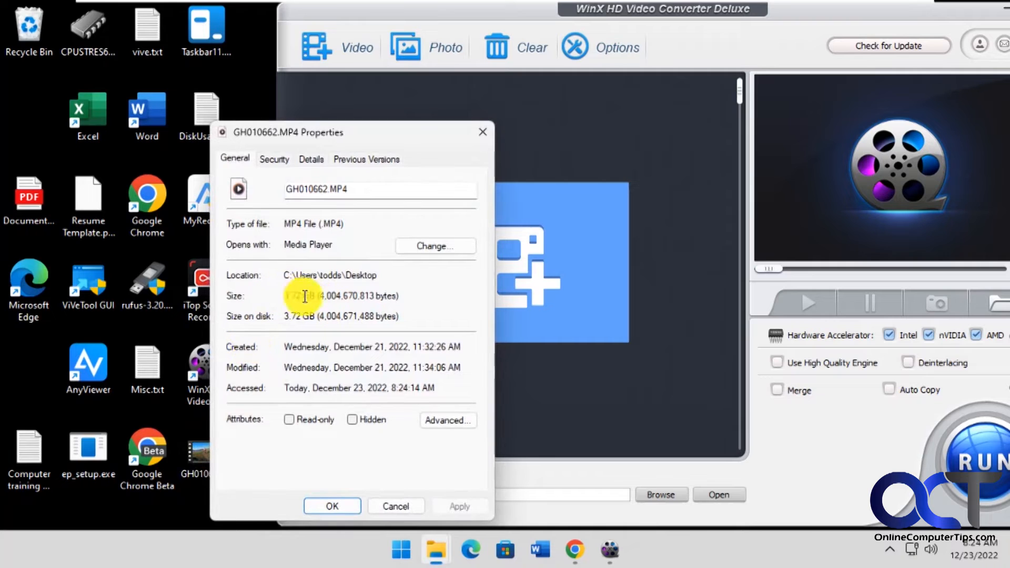
click(398, 505)
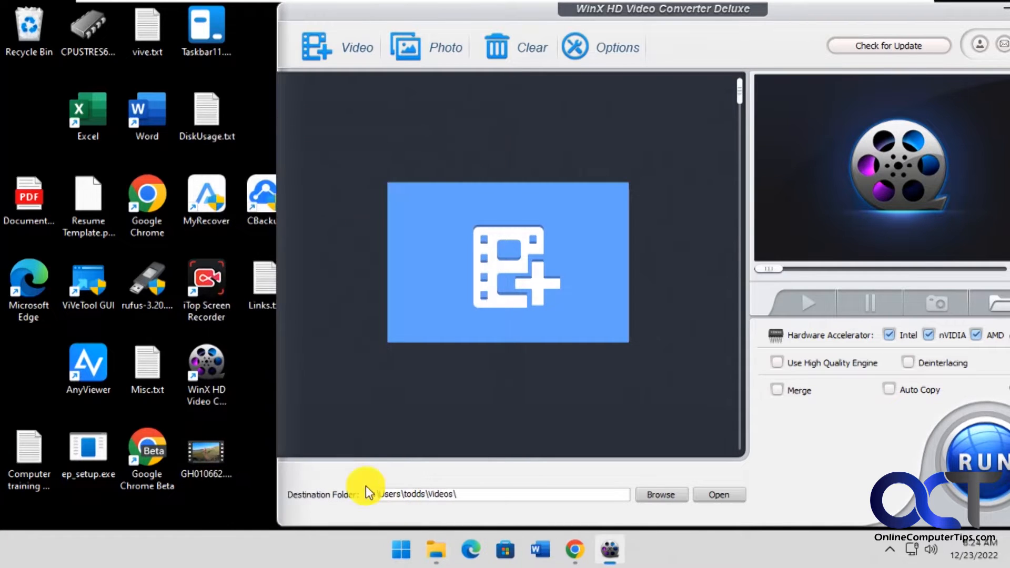
right_click(210, 454)
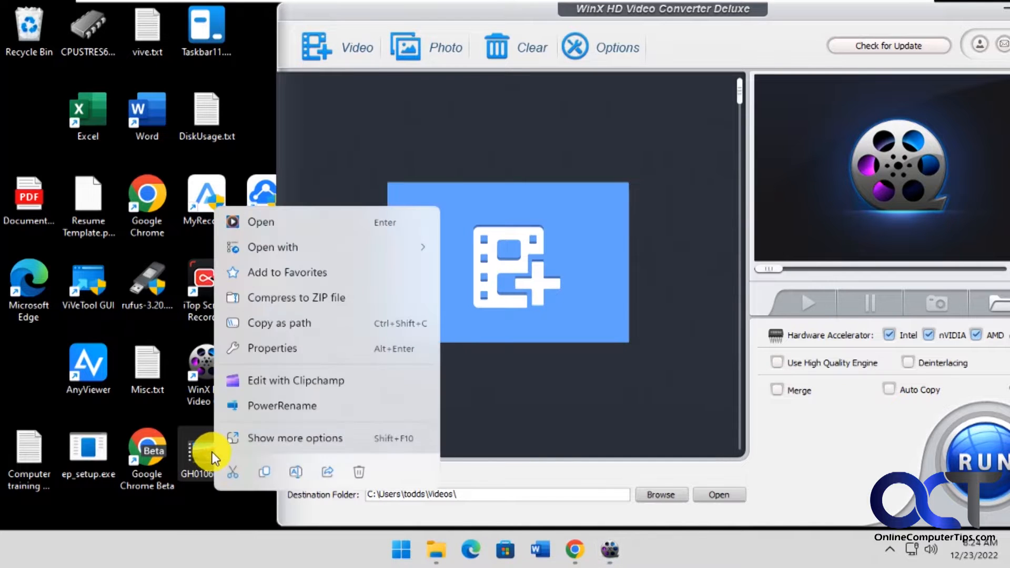
click(288, 347)
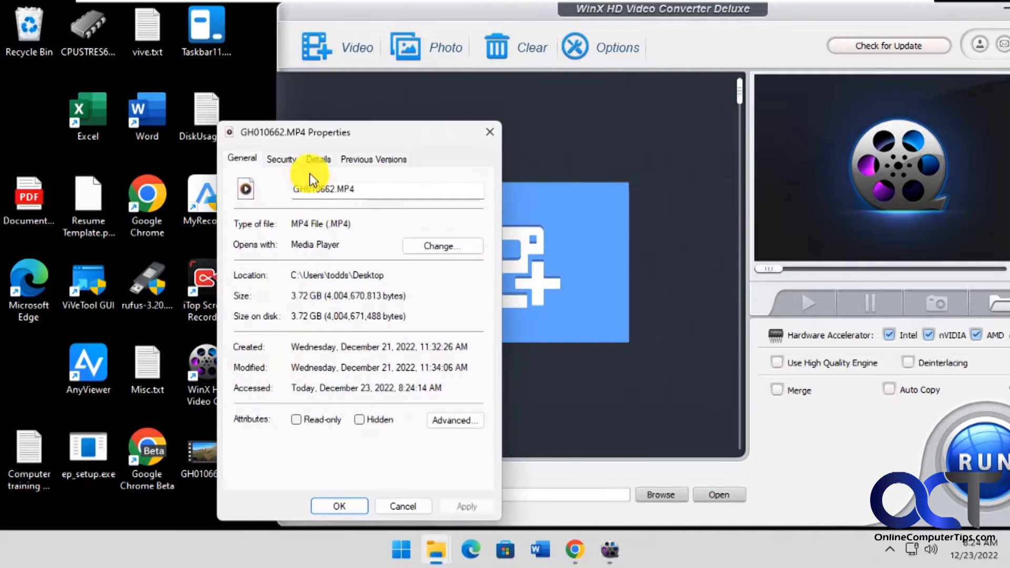
click(318, 159)
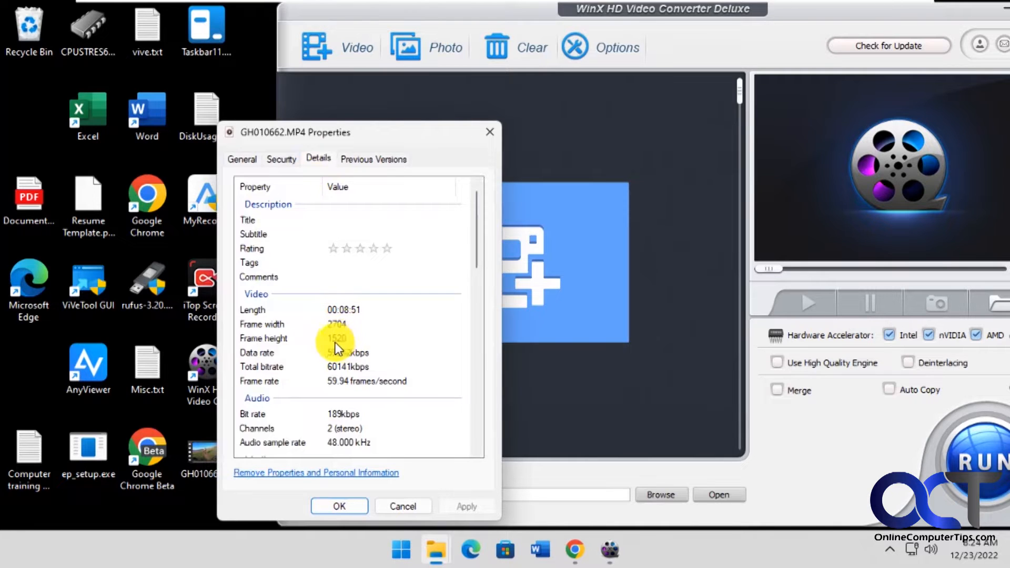
click(406, 506)
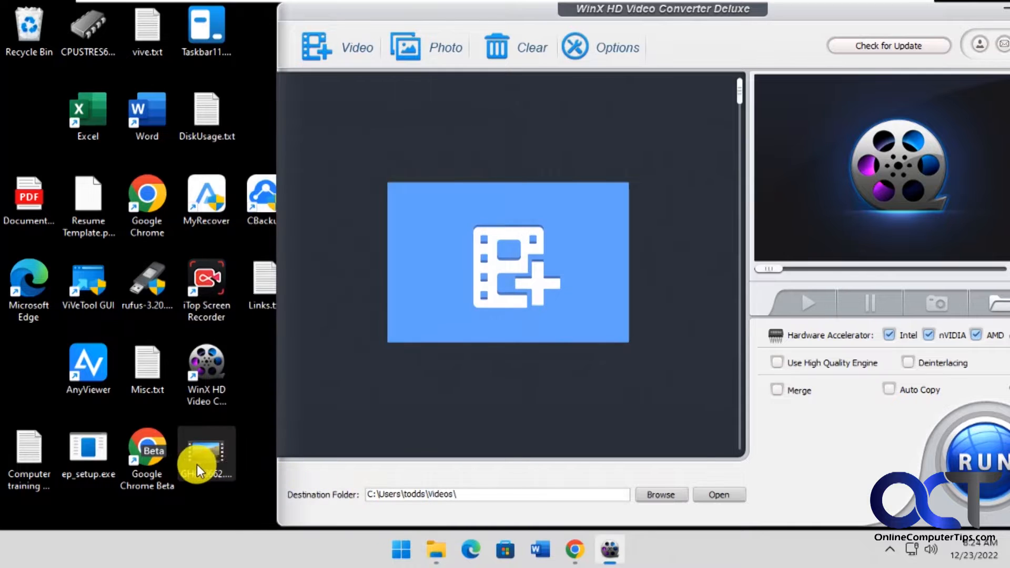
Load GH010662.MP4 from the desktop into the converter and review the output formats offered under General Profiles
drag(206, 461, 513, 275)
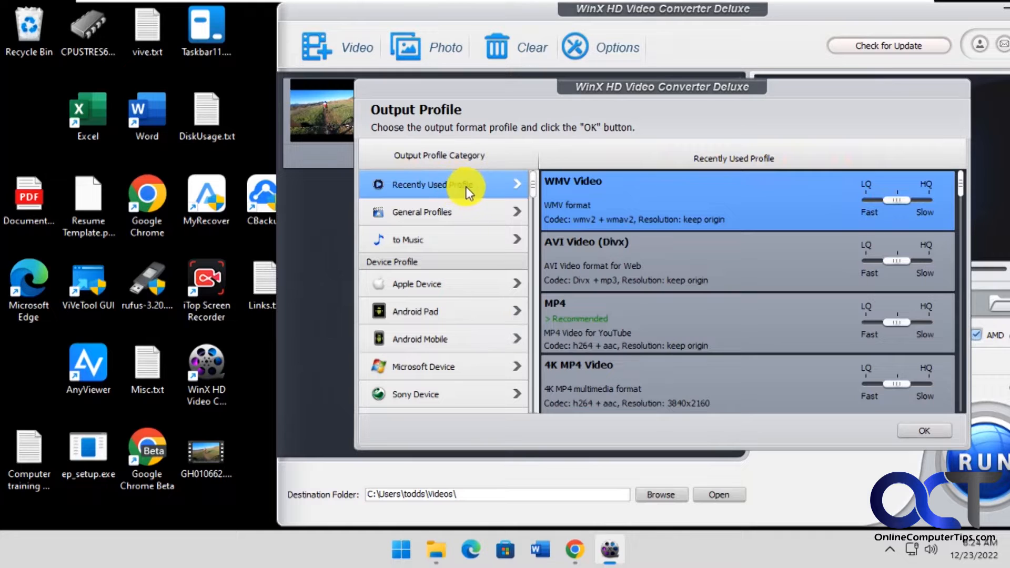
click(495, 213)
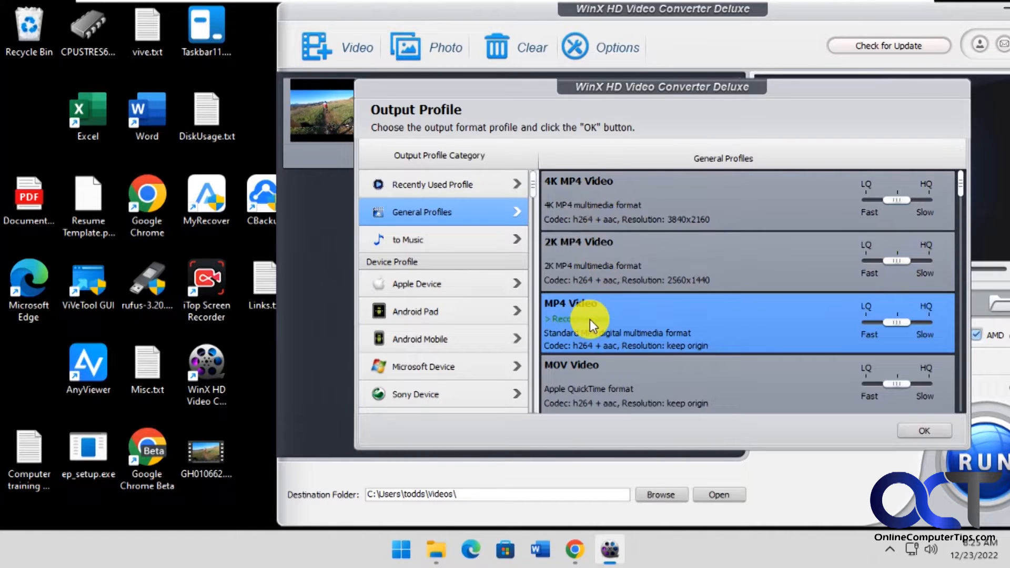
drag(899, 324, 889, 323)
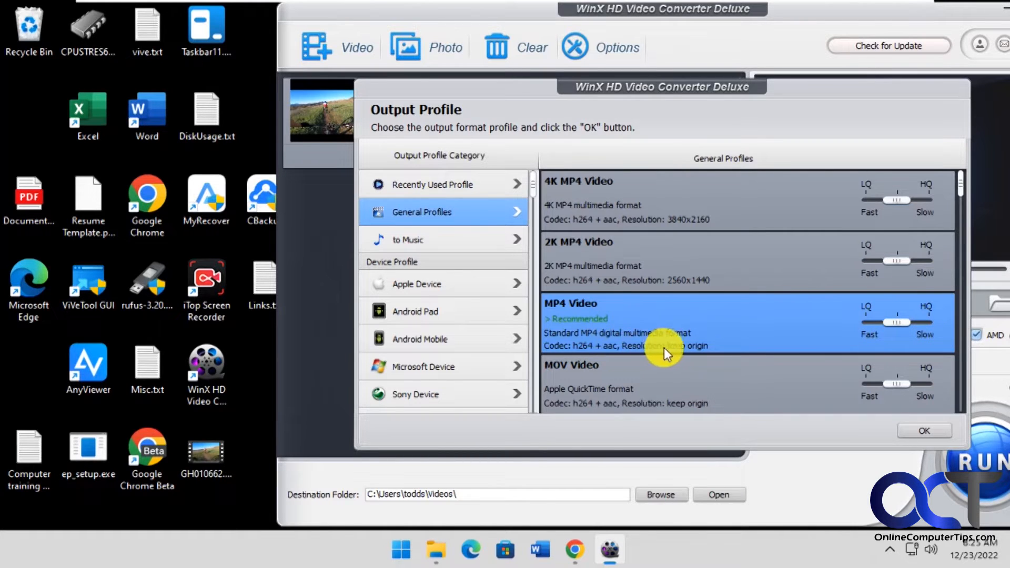
scroll(708, 342, down, 1)
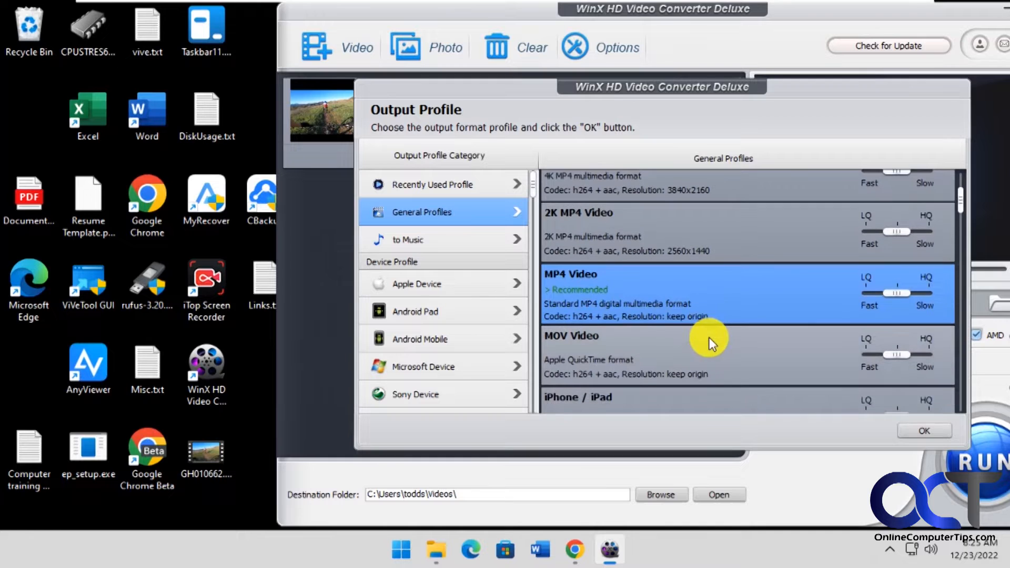
scroll(712, 337, down, 4)
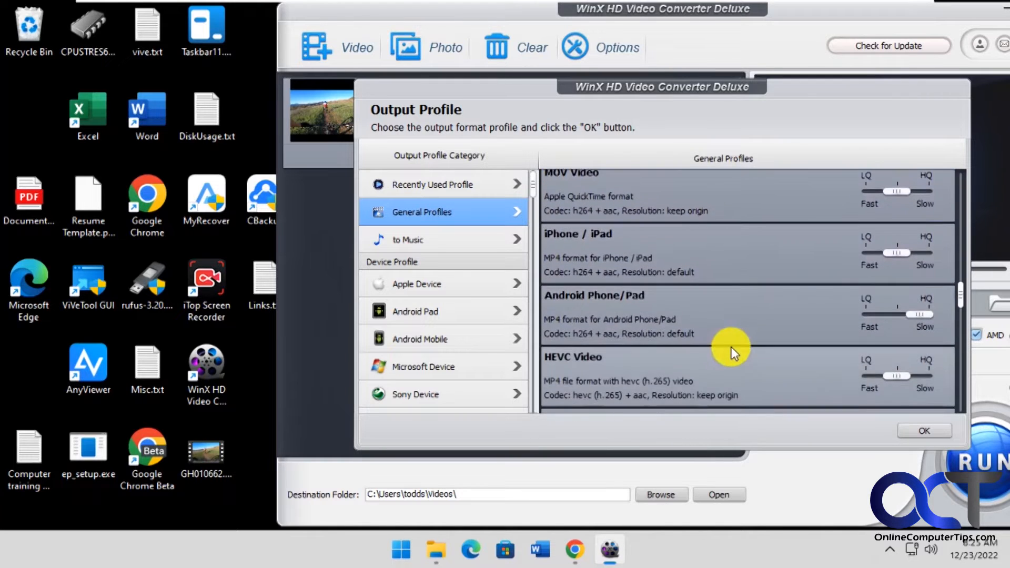
scroll(738, 352, down, 2)
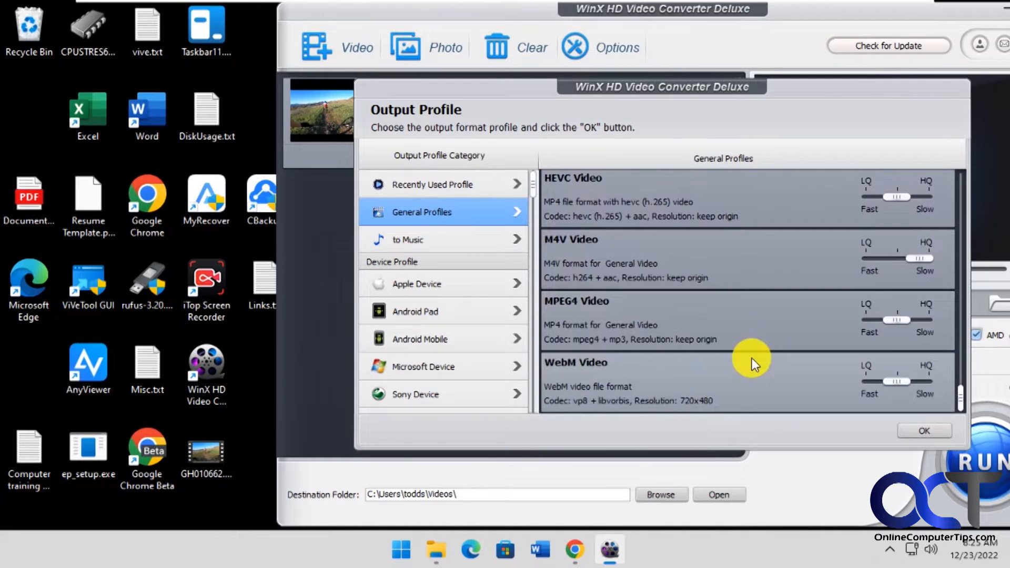
Review the audio formats offered for converting the video to music
click(482, 237)
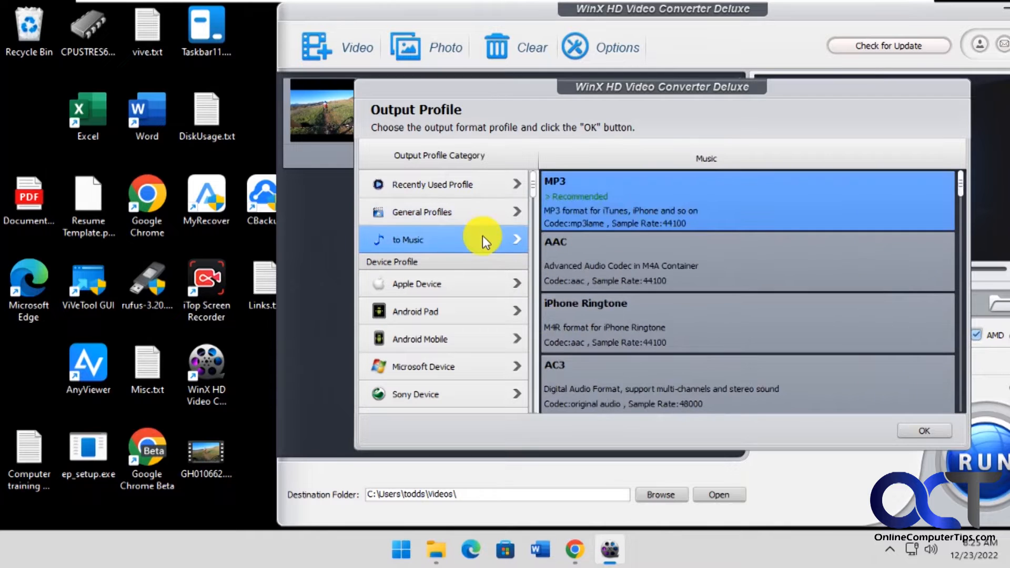
scroll(684, 301, down, 4)
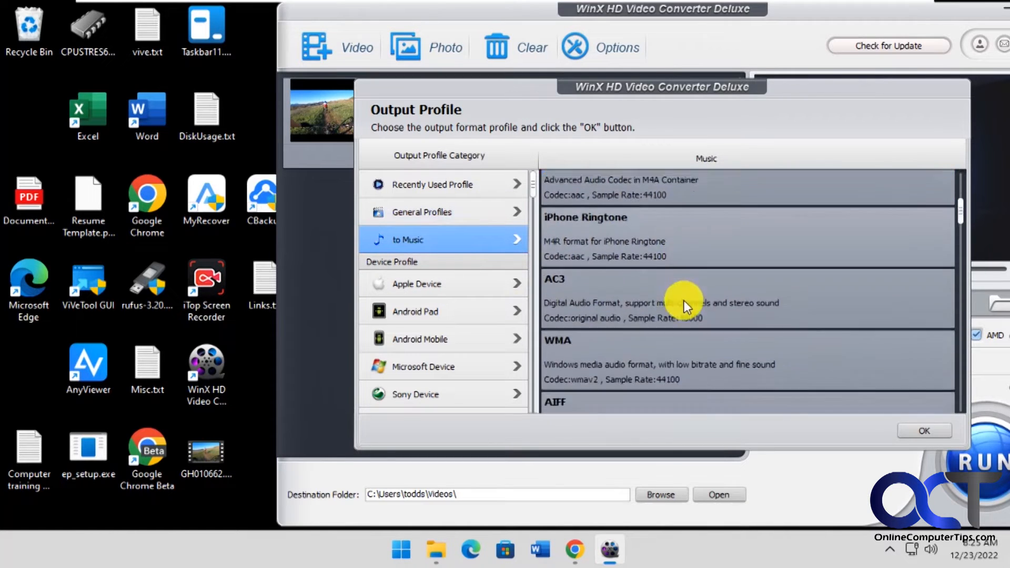
scroll(688, 308, down, 1)
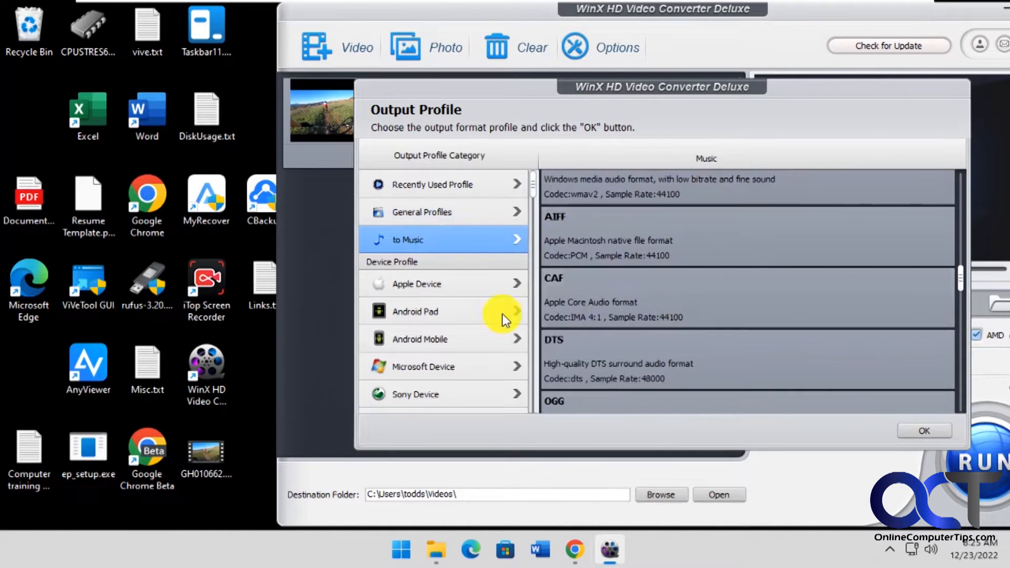
Examine the output profile groups for Apple and Microsoft devices and return to the category overview
click(475, 285)
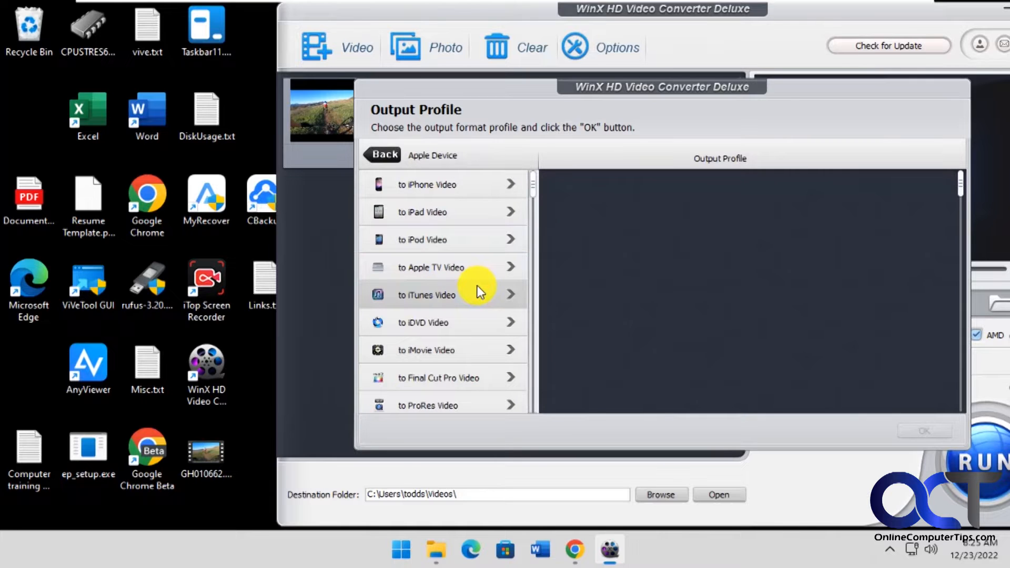
scroll(490, 281, down, 1)
scroll(498, 289, up, 1)
click(388, 157)
scroll(488, 317, down, 1)
click(495, 326)
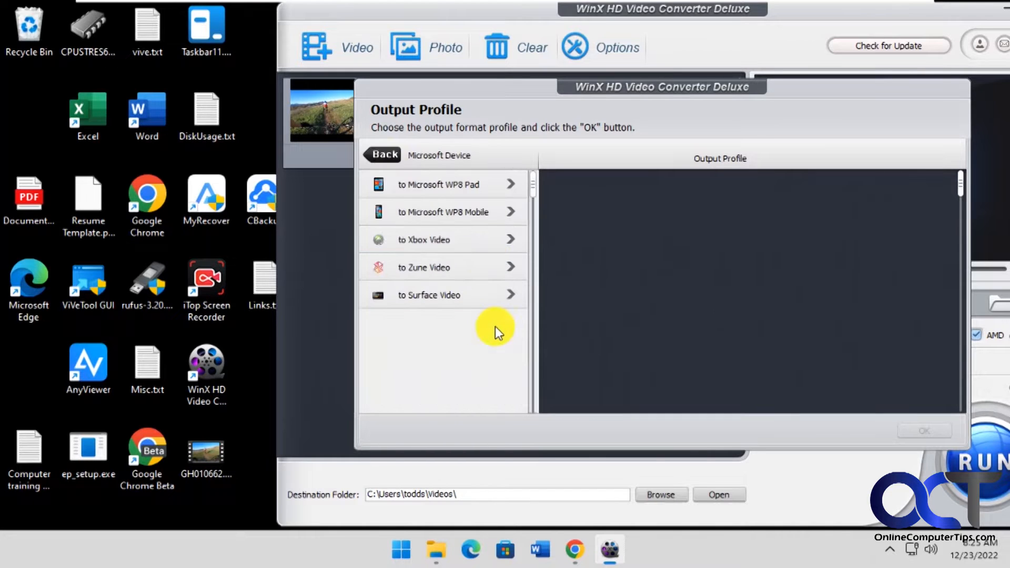
click(388, 156)
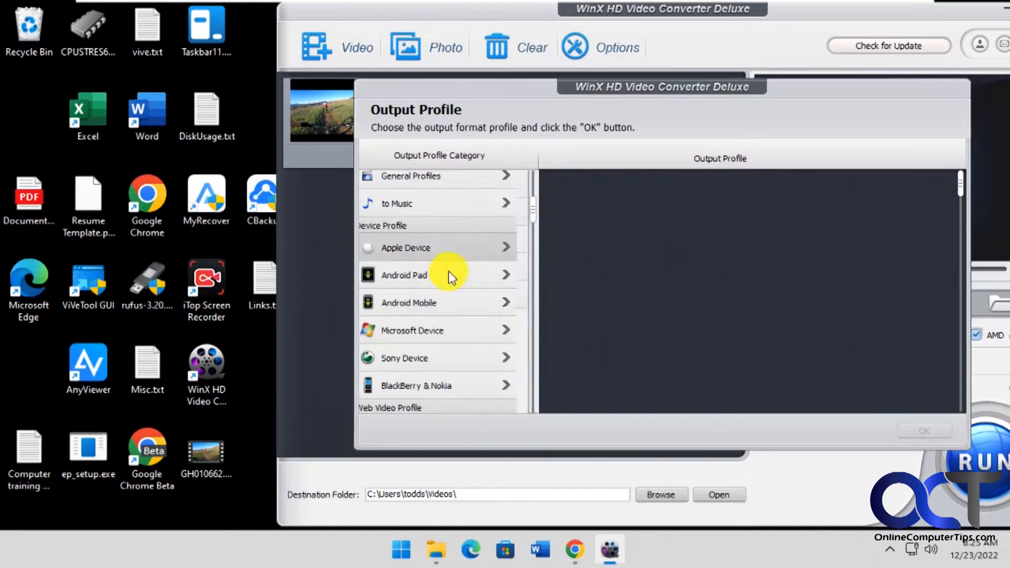
Review the web output profiles for YouTube Video and General Web Video
scroll(478, 320, down, 3)
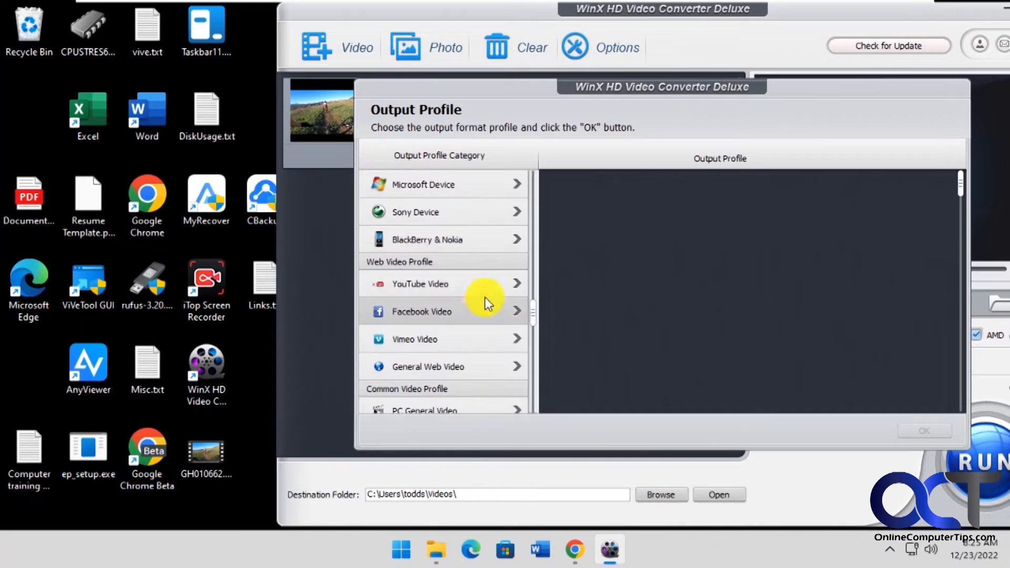
click(487, 284)
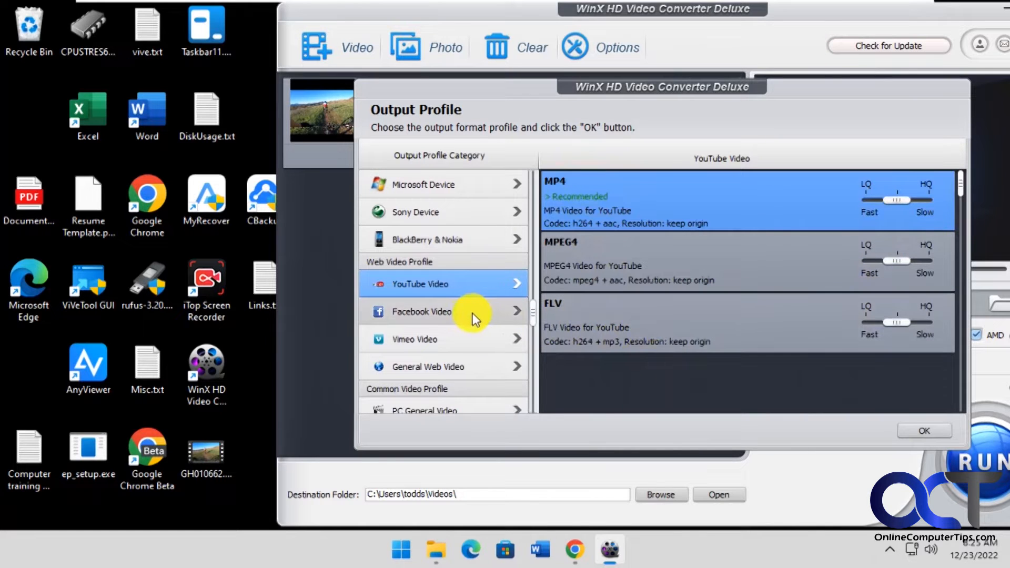
scroll(498, 342, down, 2)
scroll(497, 346, down, 1)
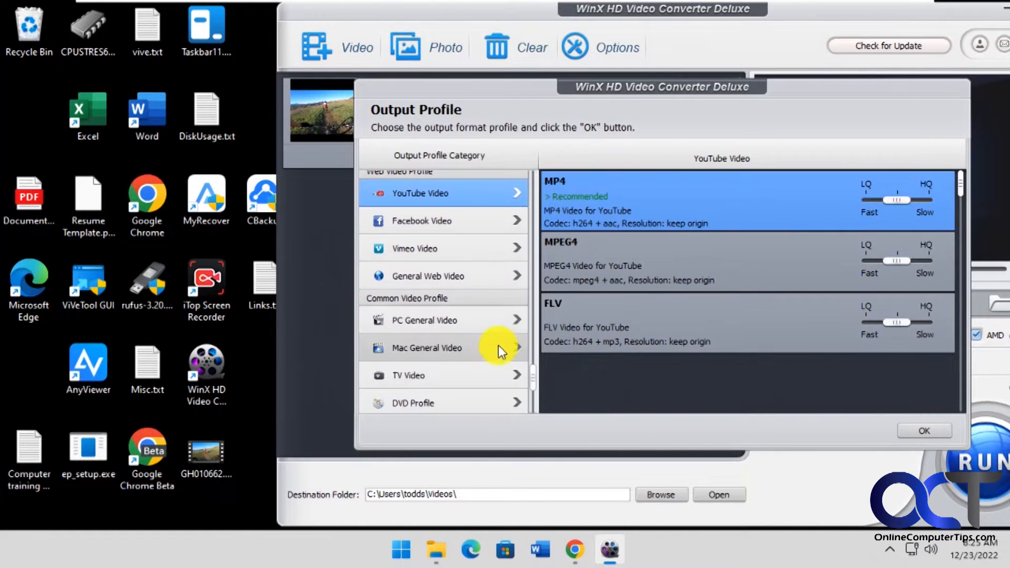
click(494, 278)
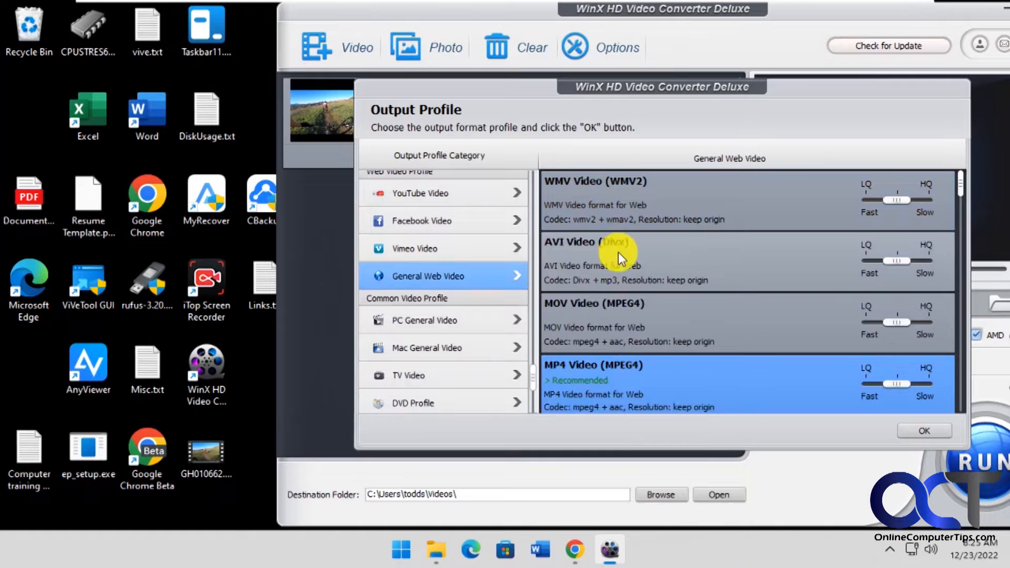
scroll(654, 254, down, 1)
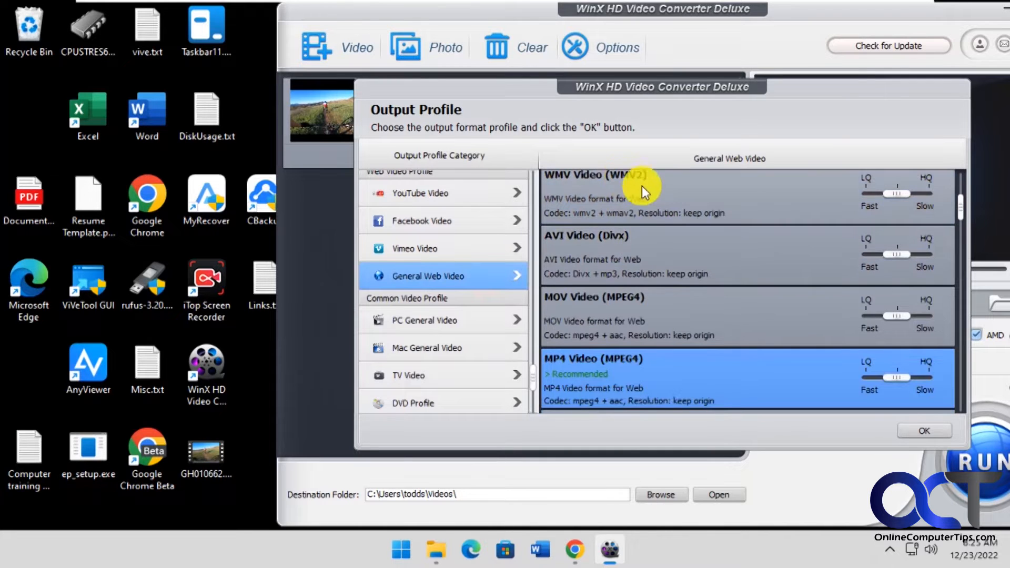
scroll(647, 274, down, 3)
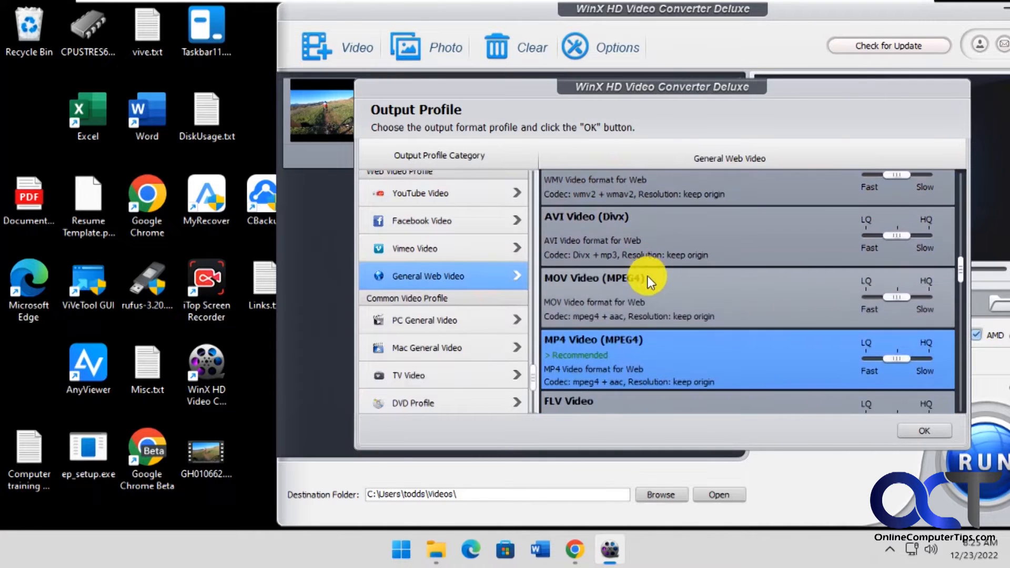
Look through the output formats in the PC General Video category
click(474, 319)
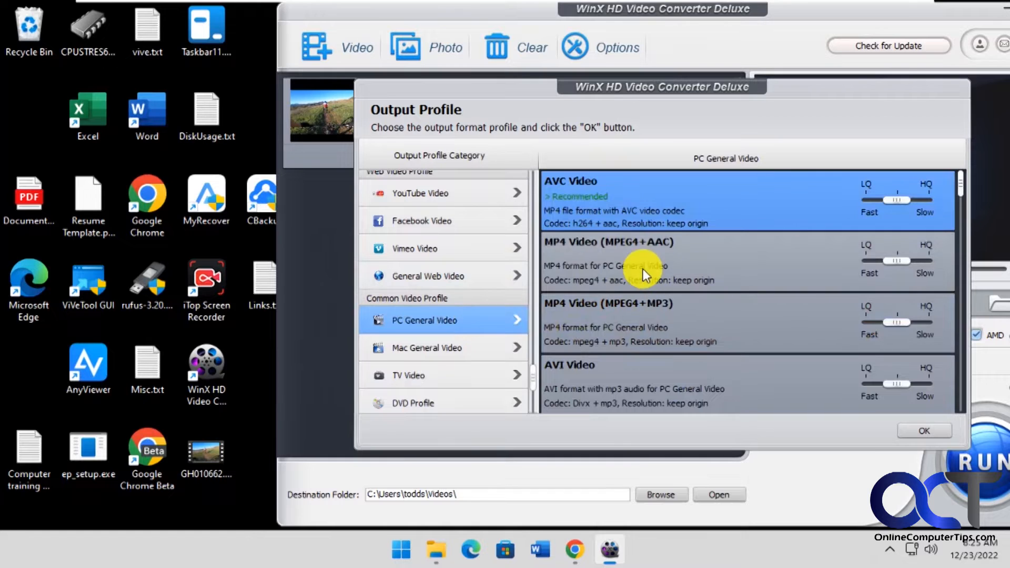
scroll(602, 225, down, 3)
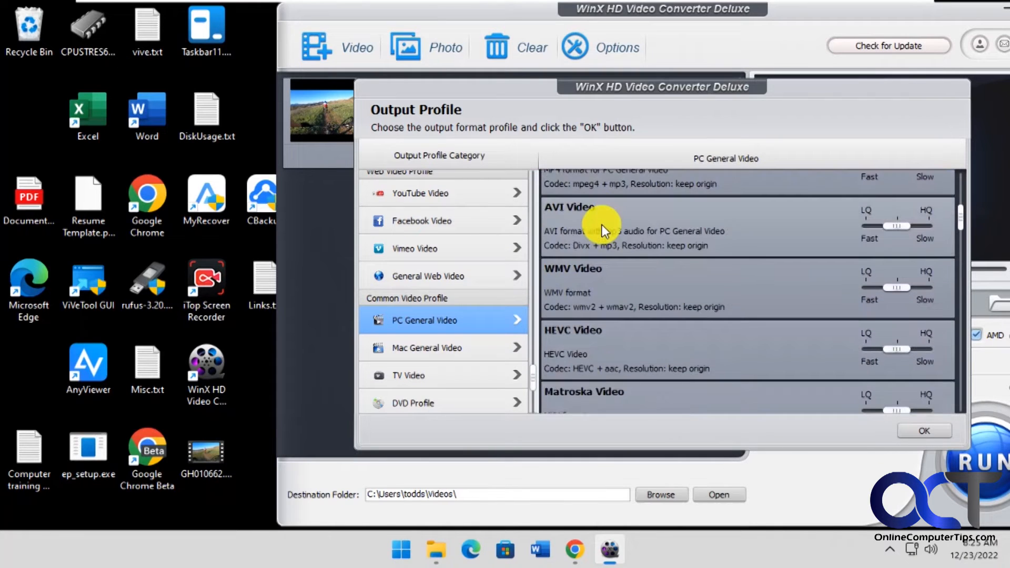
scroll(602, 225, down, 4)
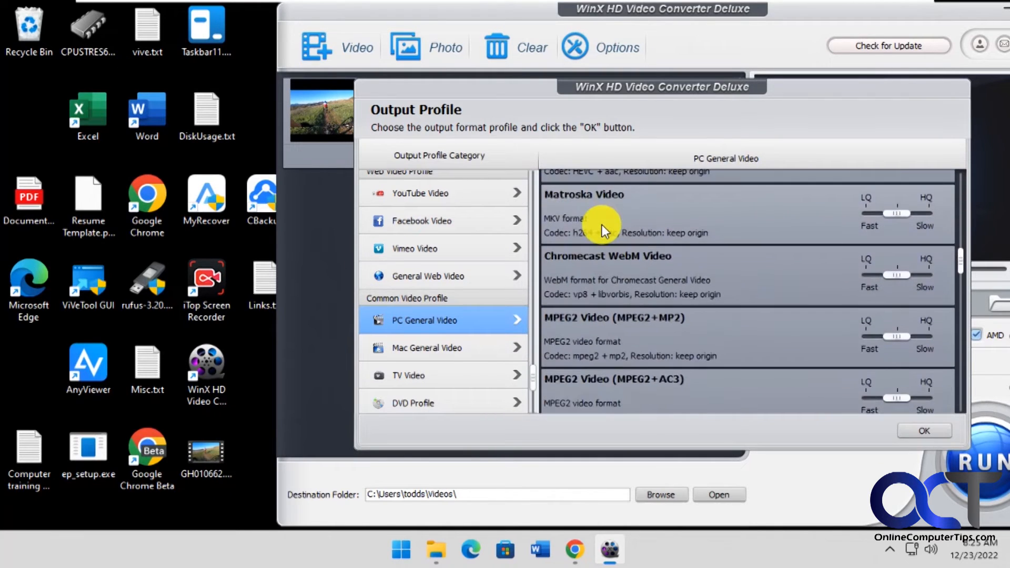
scroll(602, 225, down, 4)
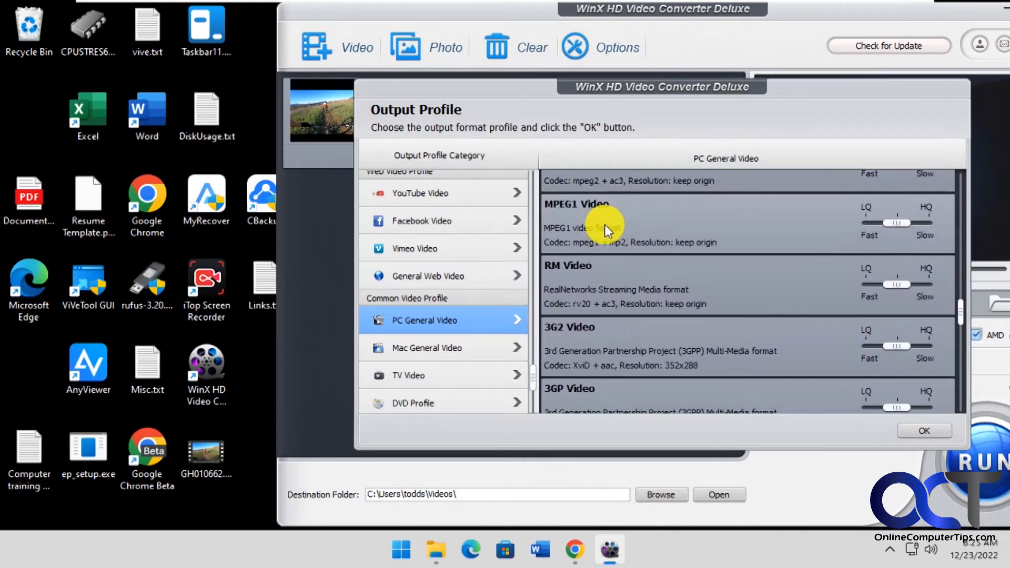
scroll(605, 225, down, 3)
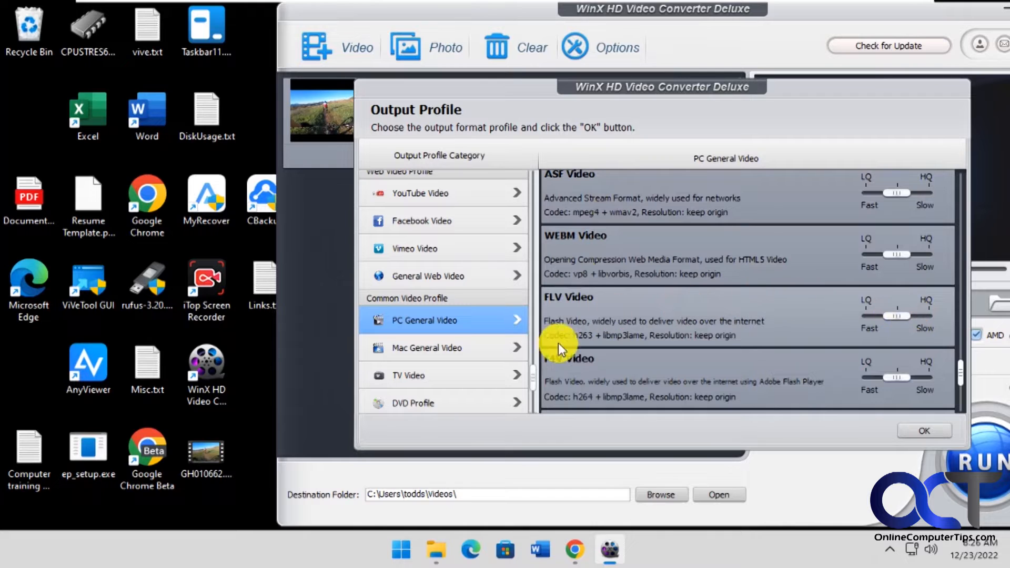
Look through the output formats in the Mac General Video and TV Video categories
click(503, 350)
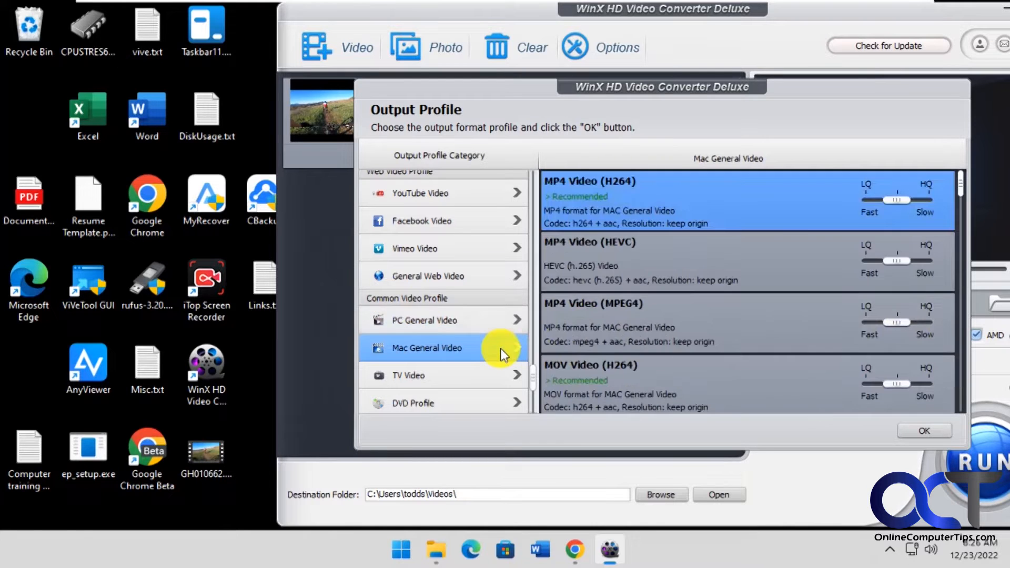
scroll(626, 317, down, 2)
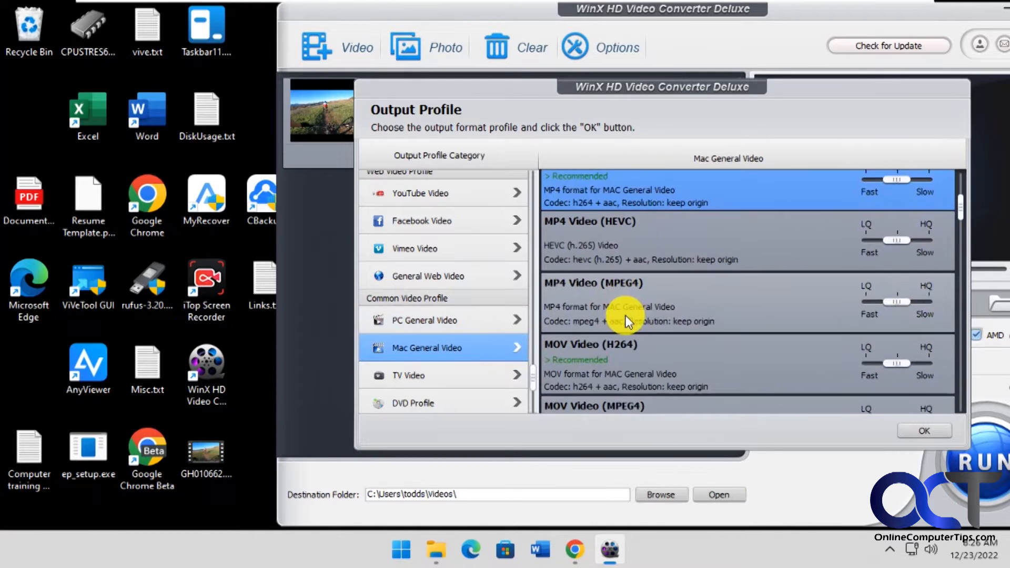
scroll(625, 317, down, 3)
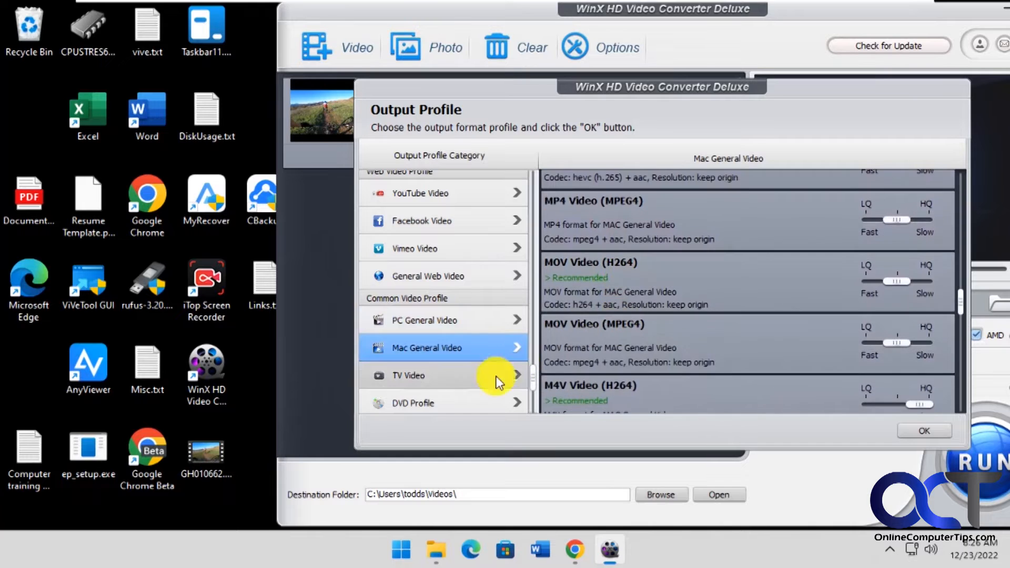
click(480, 380)
scroll(661, 288, down, 2)
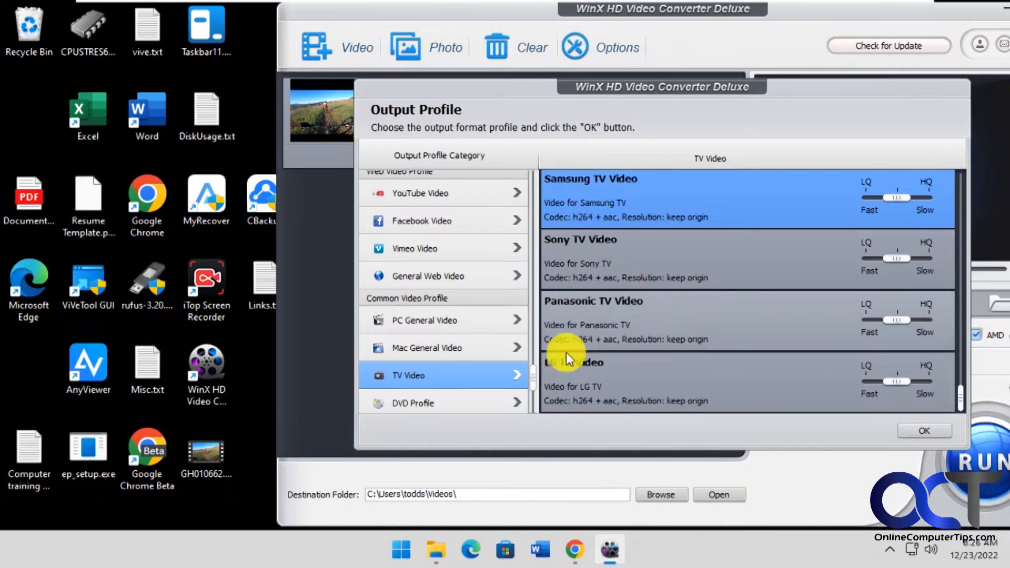
Look through the output formats in the HD Video category
scroll(513, 392, down, 1)
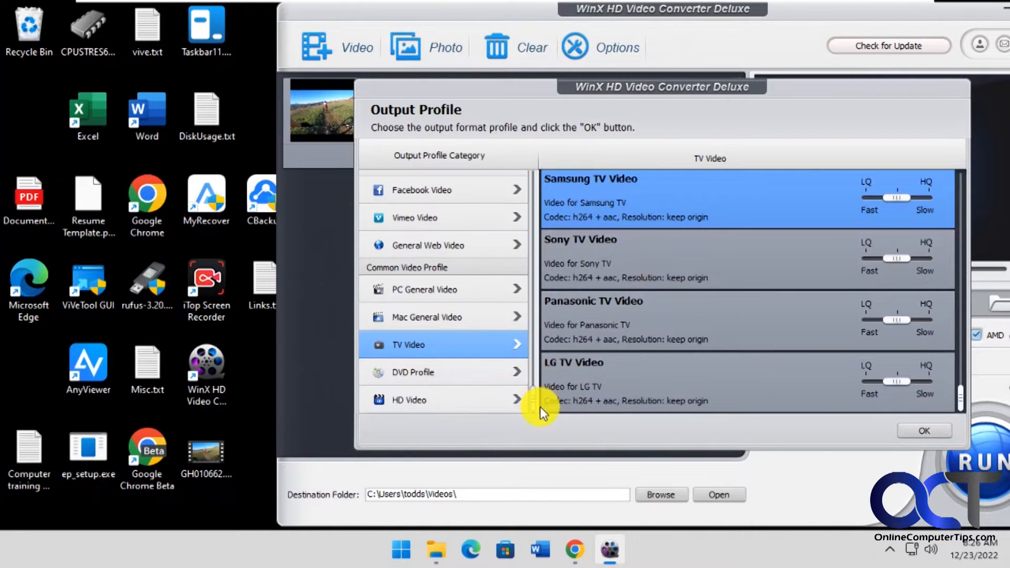
click(504, 398)
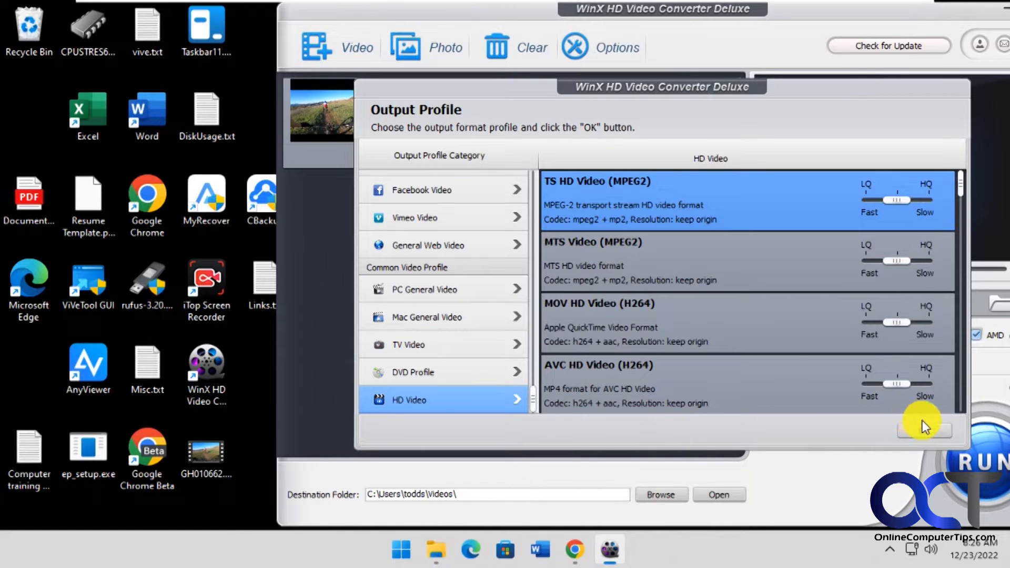
Check the GH010662.MP4 file properties on the desktop and apply the MP4 Video general profile with its quality set to LQ (Fast)
scroll(474, 265, up, 3)
scroll(476, 268, up, 2)
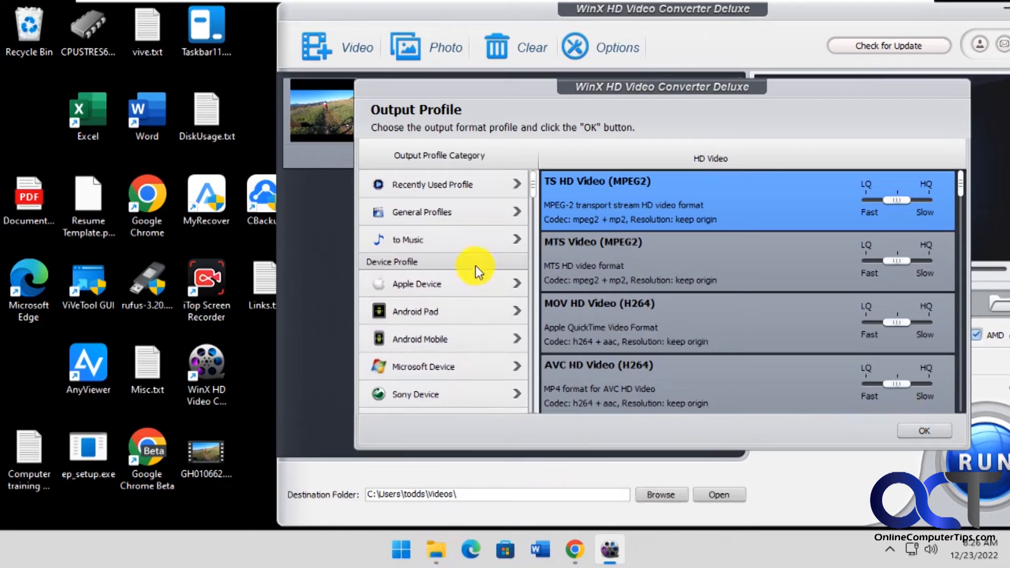
click(489, 210)
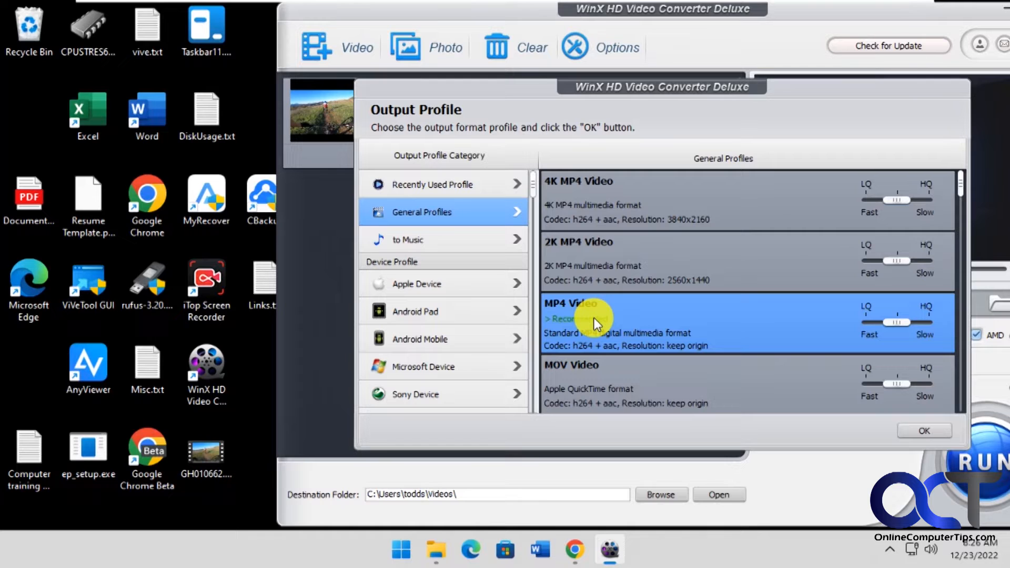
right_click(205, 461)
click(268, 355)
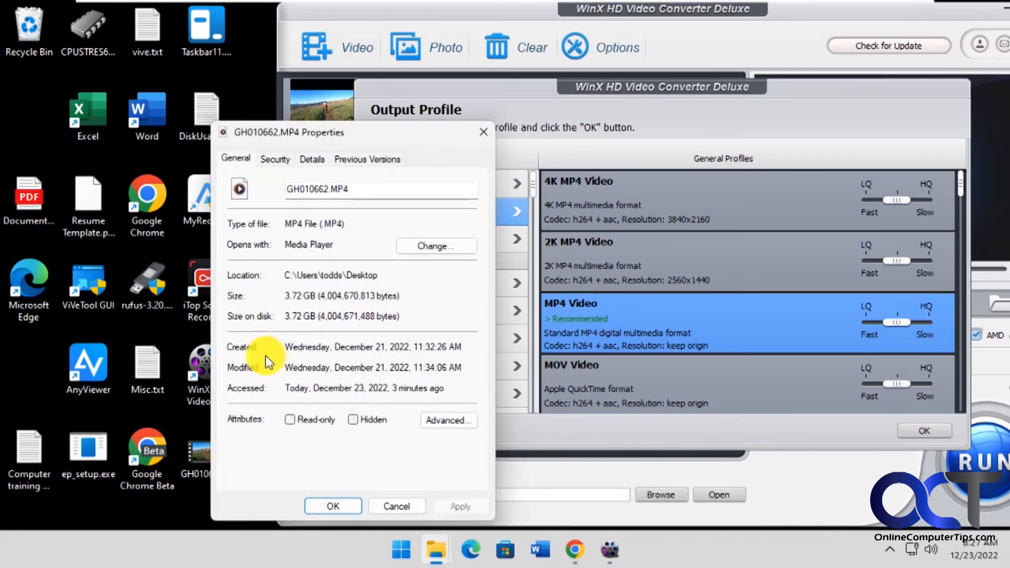
click(395, 505)
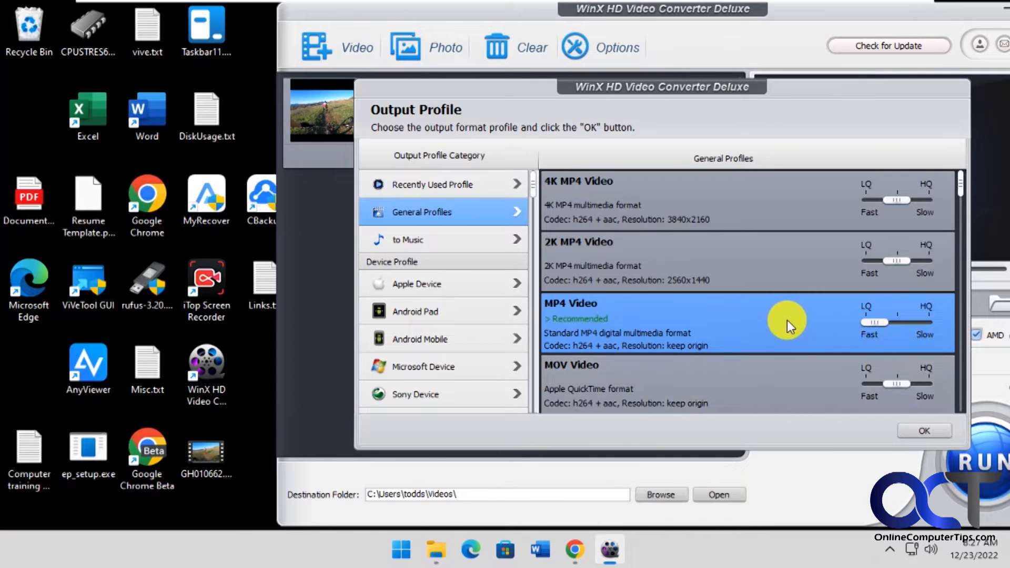
click(919, 428)
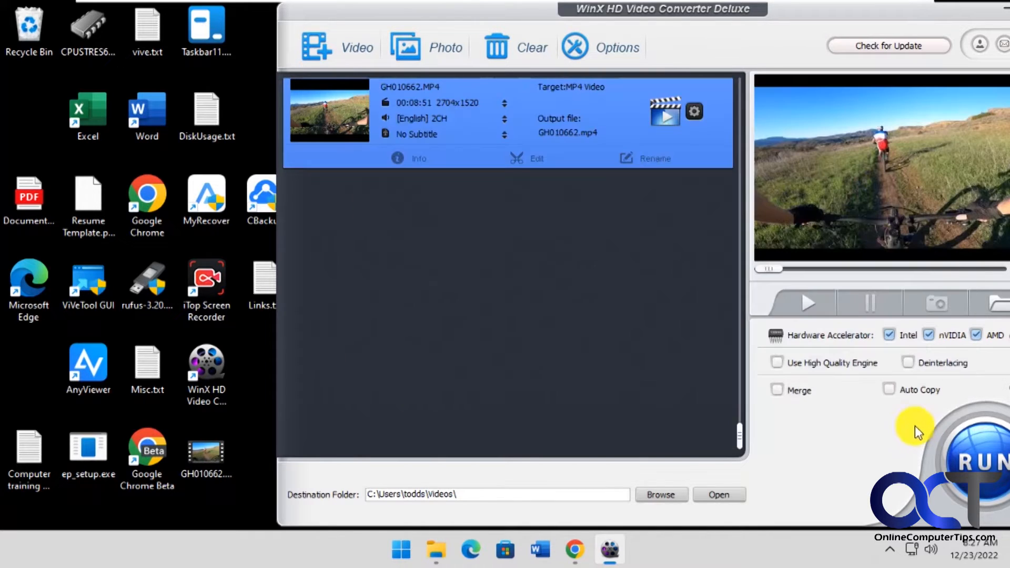
Rename the output file of the GH010662.MP4 entry as MTB - Low.mp4
mouse_move(557, 141)
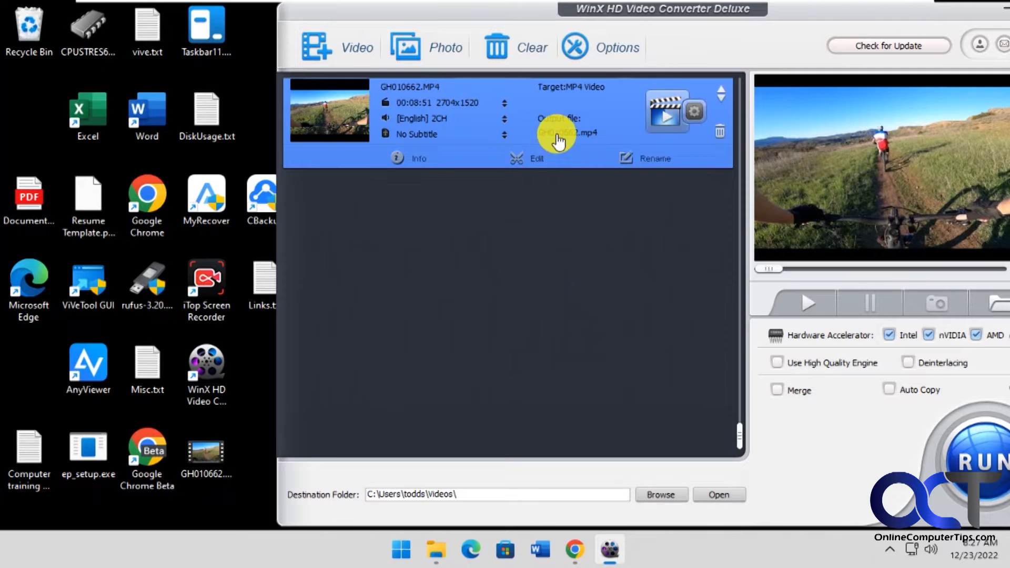
click(556, 141)
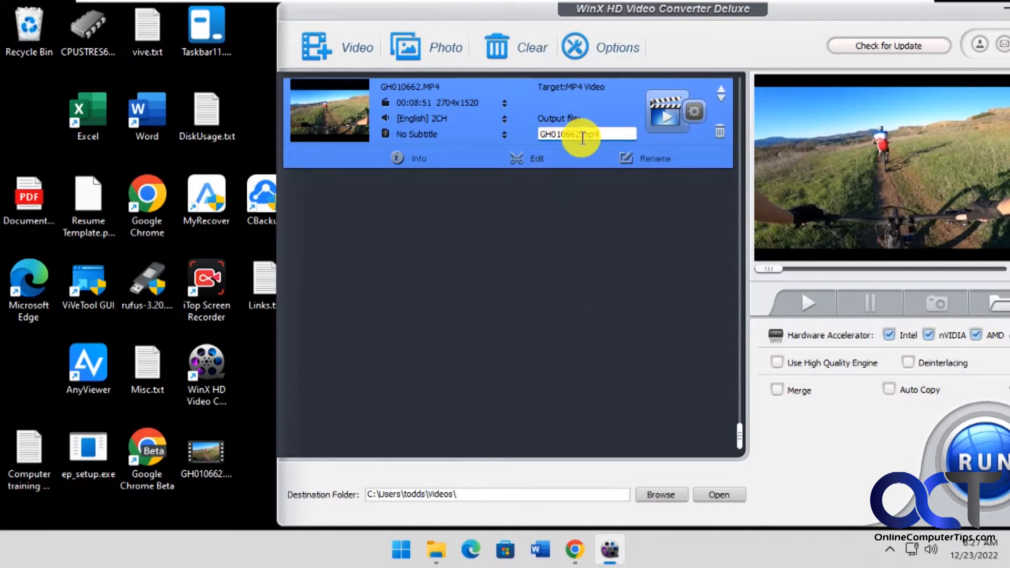
drag(581, 138, 515, 139)
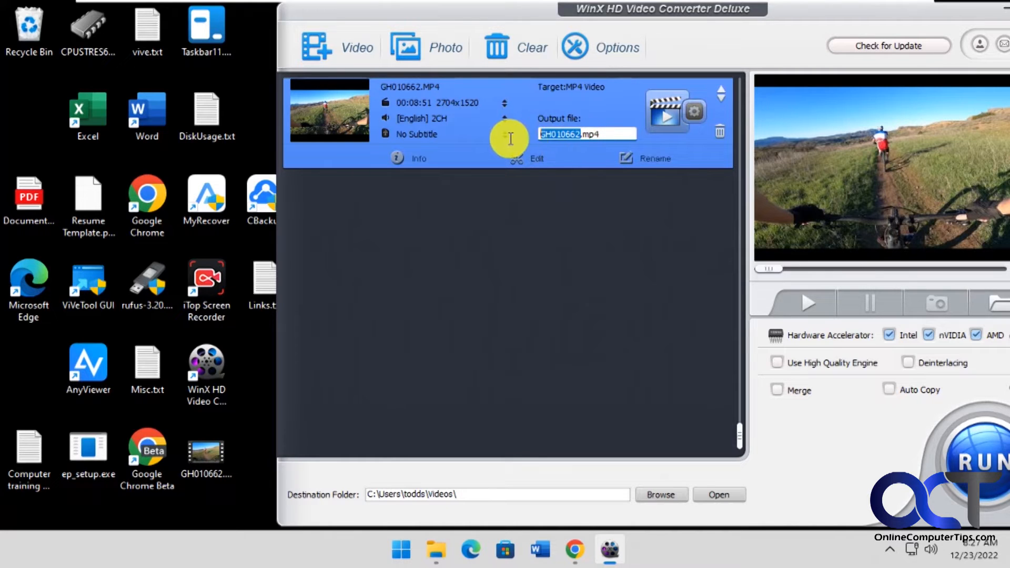
text(MTB )
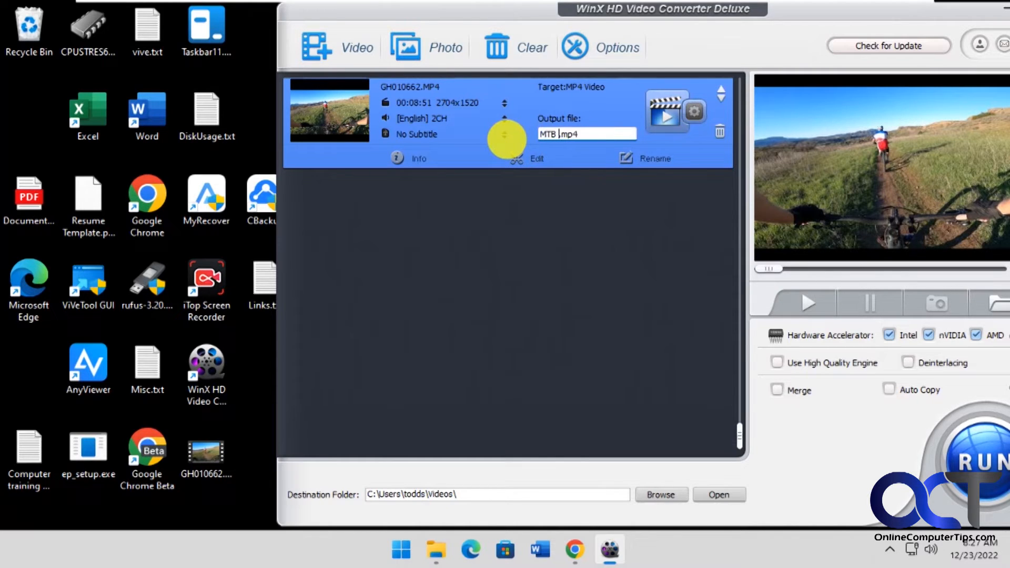
text(- Low)
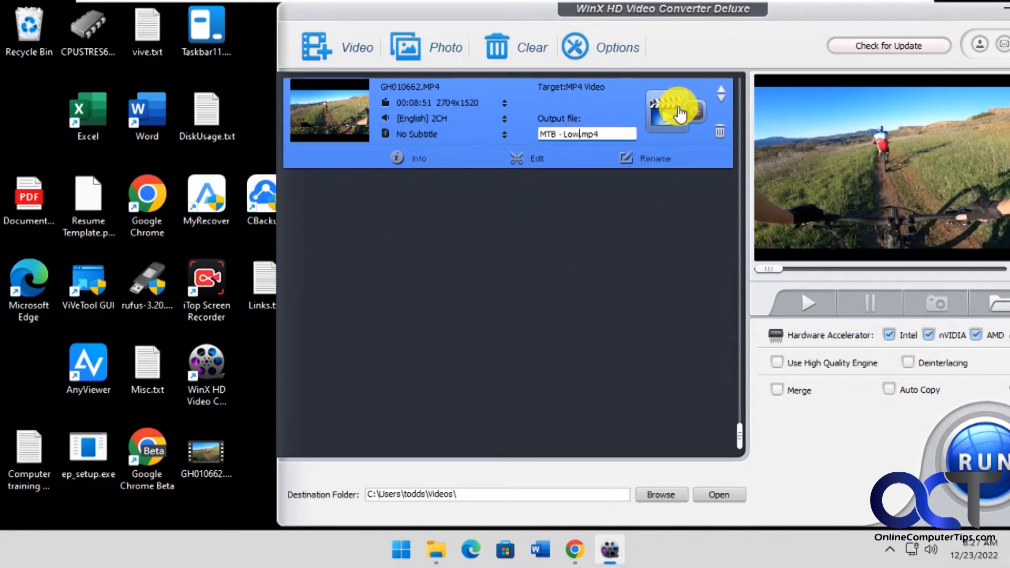
Review the converter's options for audio language, CPU core use and output folders, and close them without changes
click(624, 42)
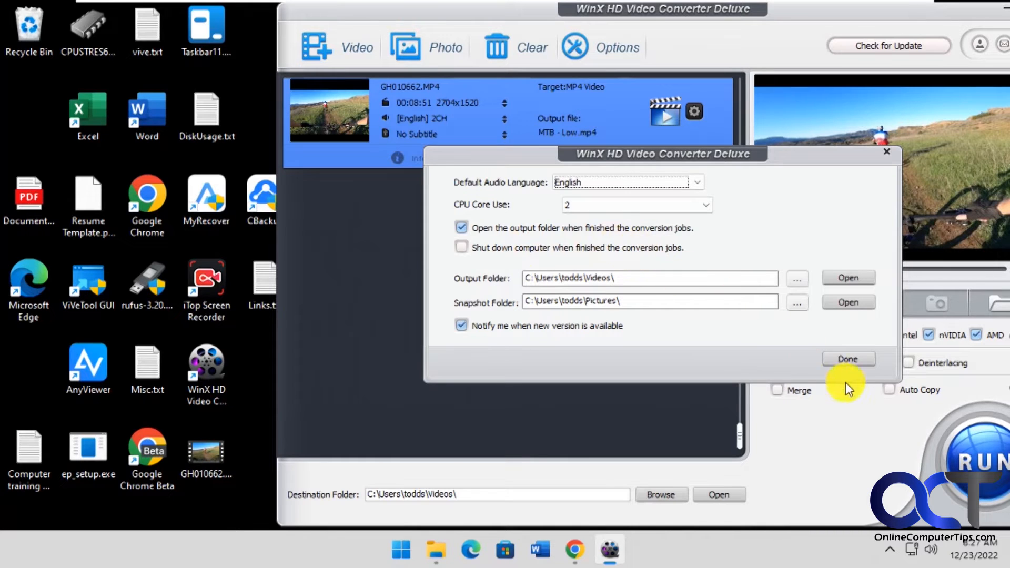
click(849, 359)
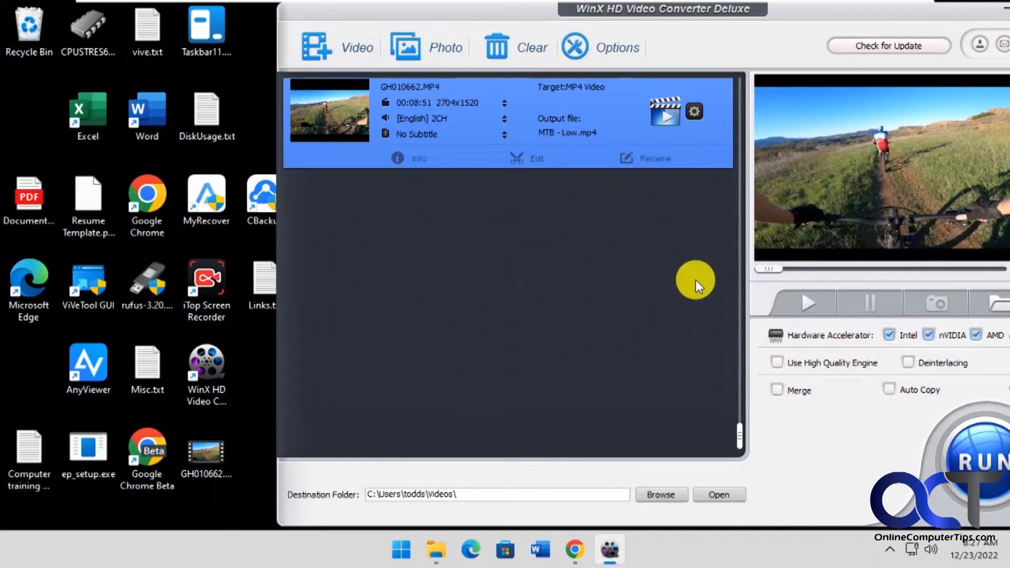
Bring the whole converter window into view, run the conversion, and dismiss the completion message and the upgrade web page
drag(797, 17, 714, 18)
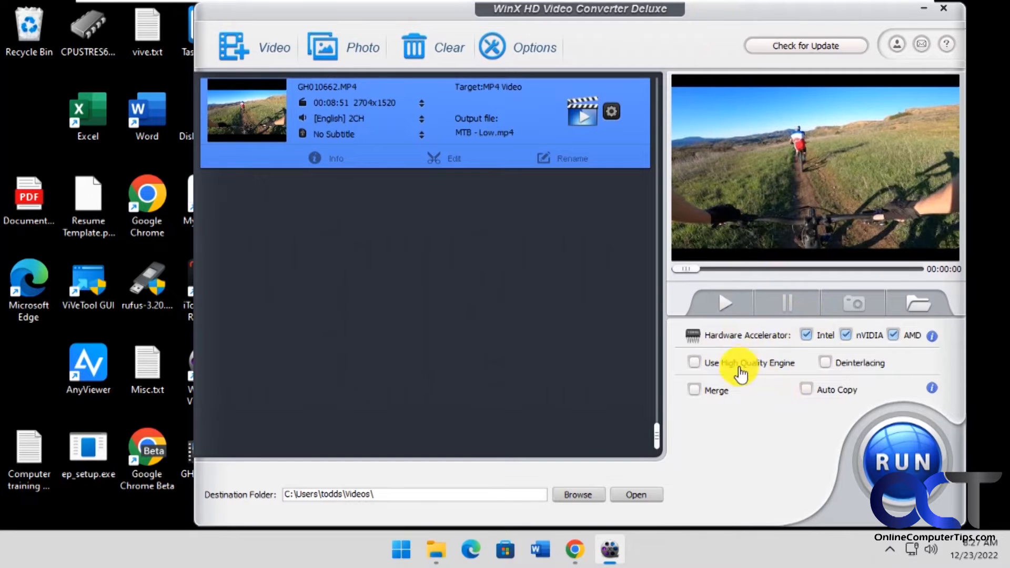
click(899, 457)
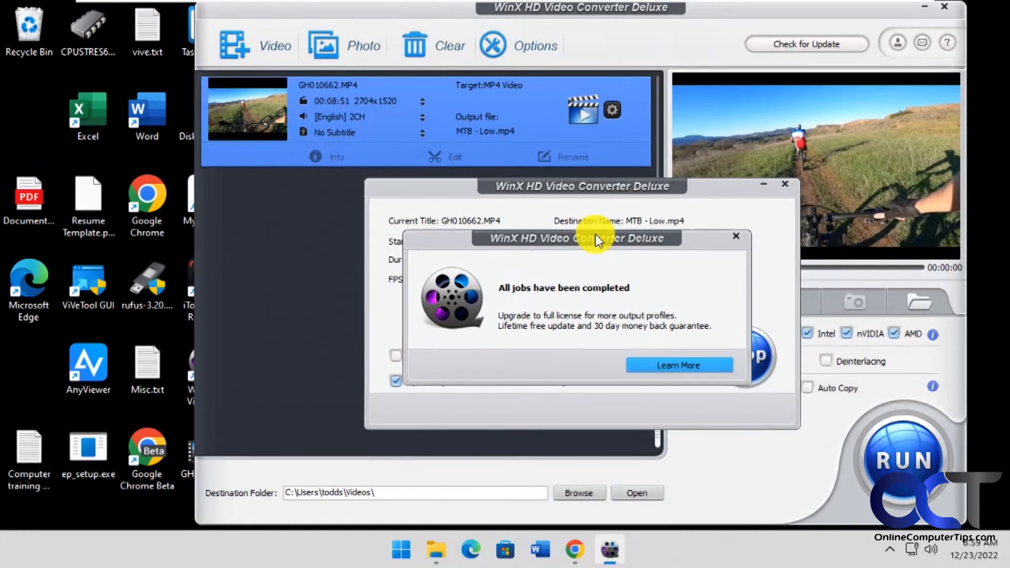
click(736, 237)
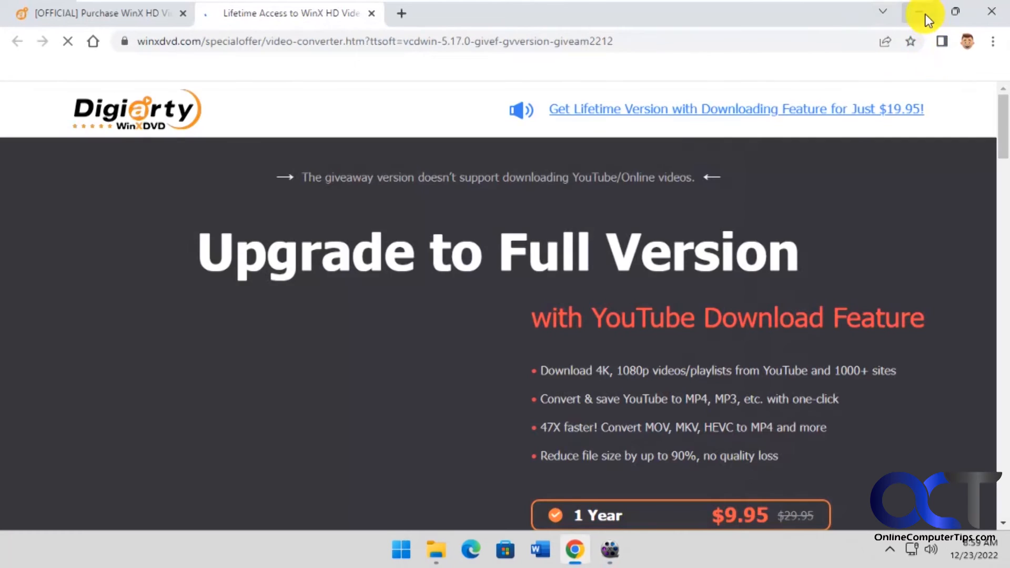
click(920, 13)
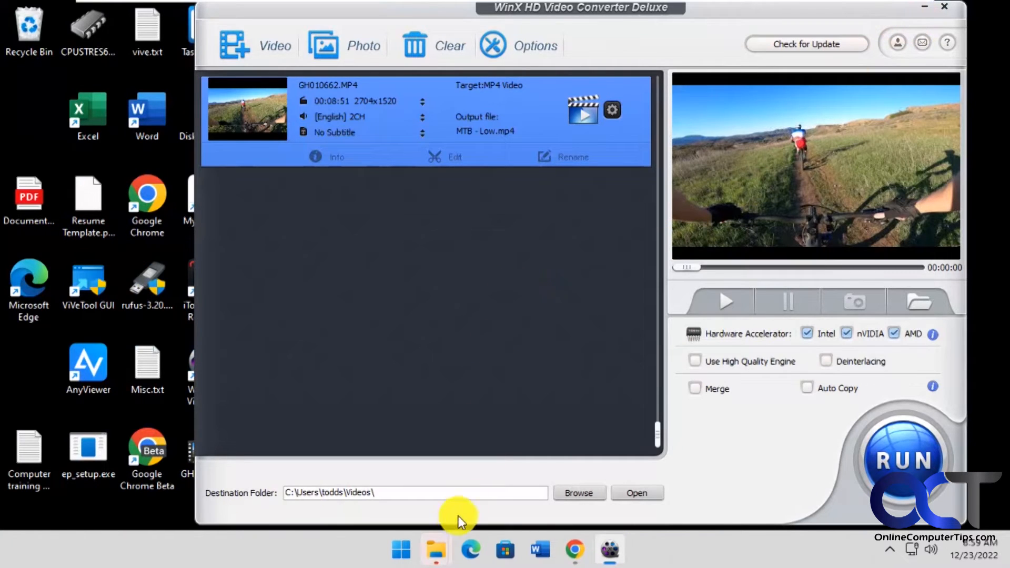
Switch to File Explorer and compare the sizes of the Low, WMV, YouTube and 4k versions of the MTB video in the Videos folder
mouse_move(445, 542)
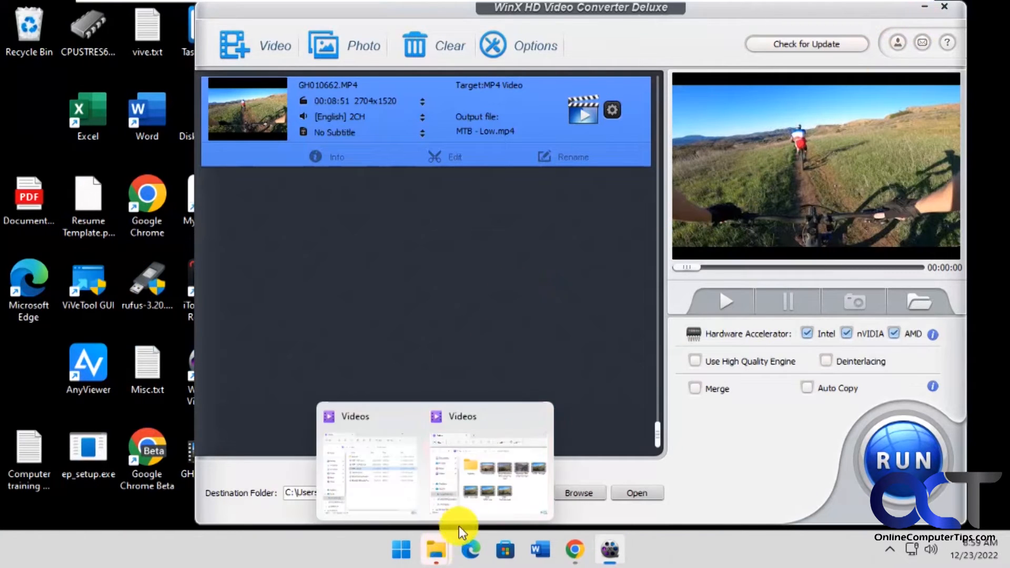
click(399, 487)
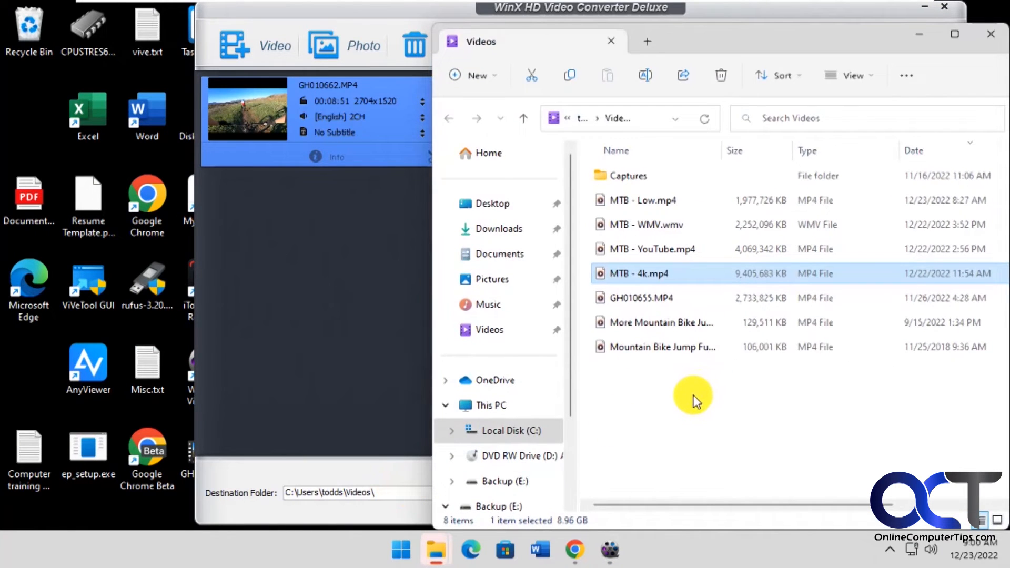
mouse_move(661, 201)
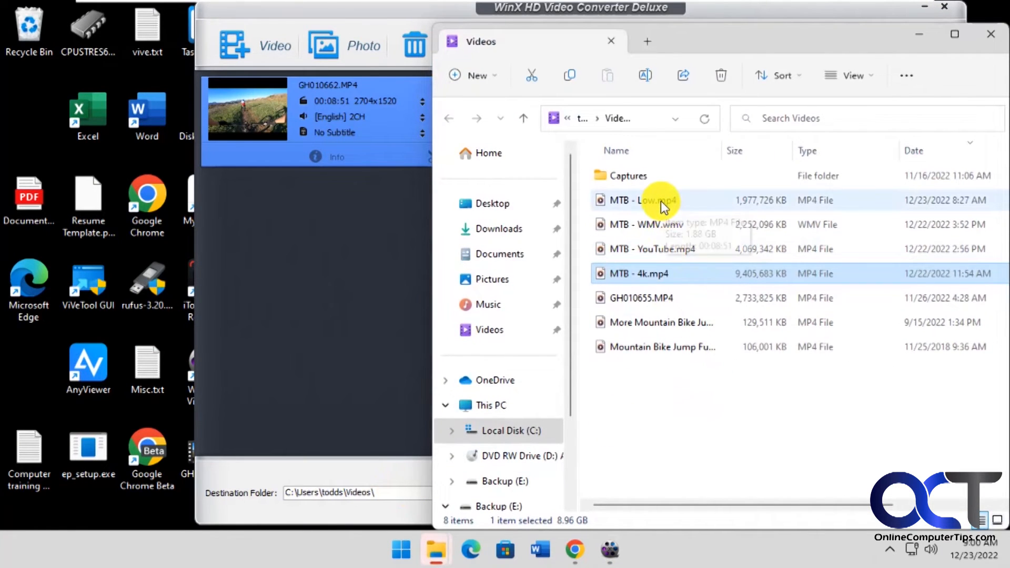
click(661, 201)
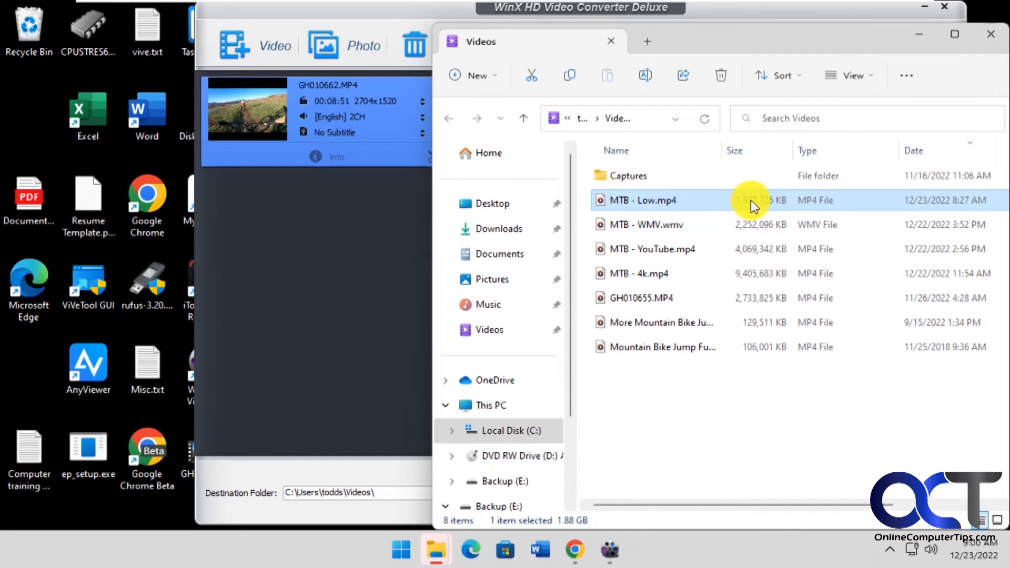
click(662, 228)
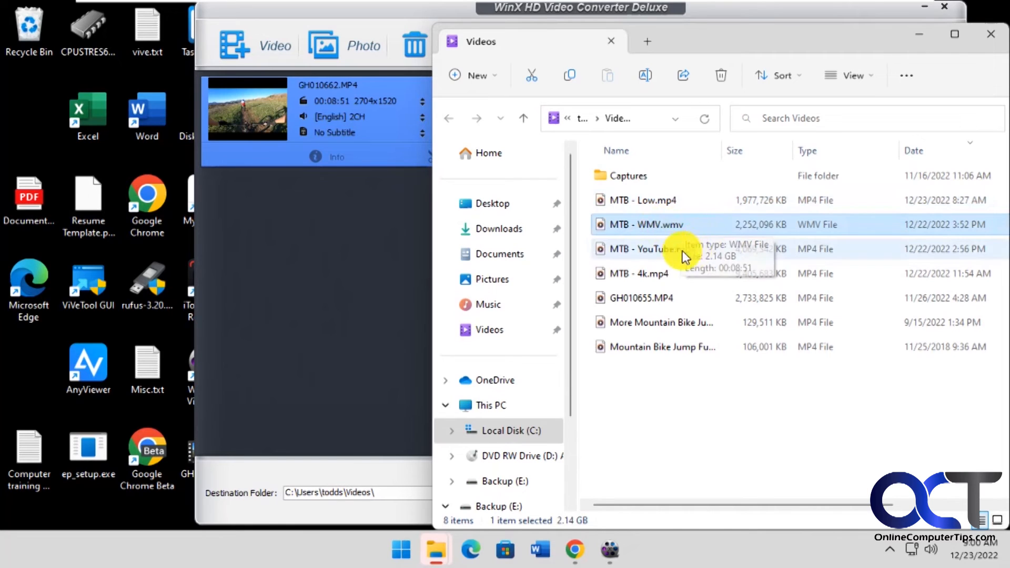
click(665, 252)
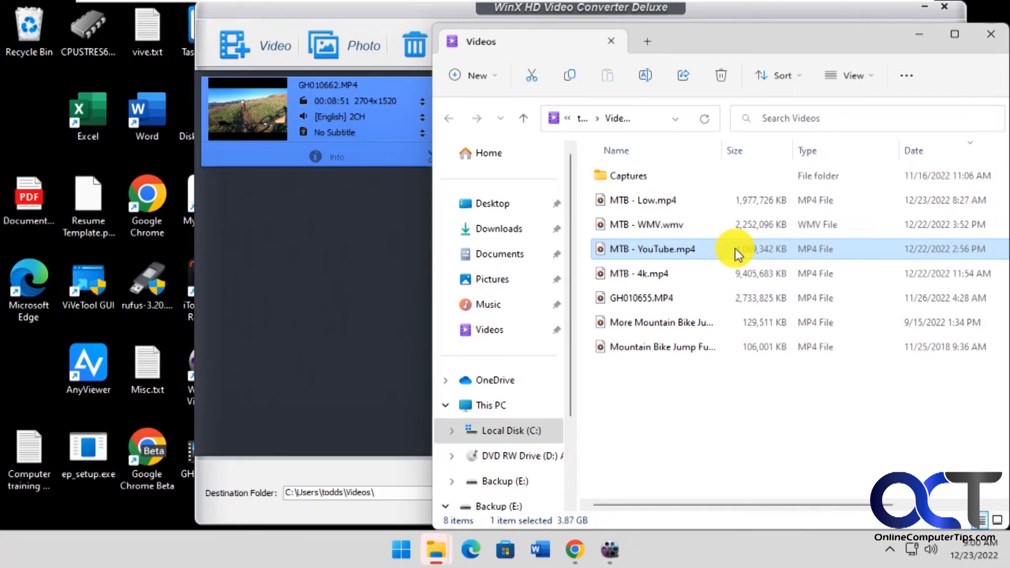
click(688, 223)
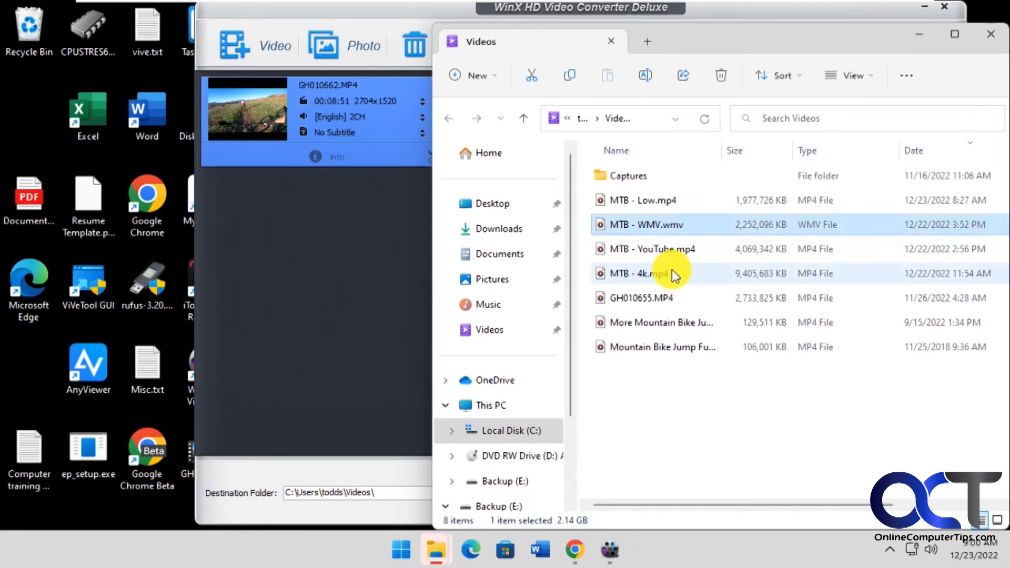
click(639, 276)
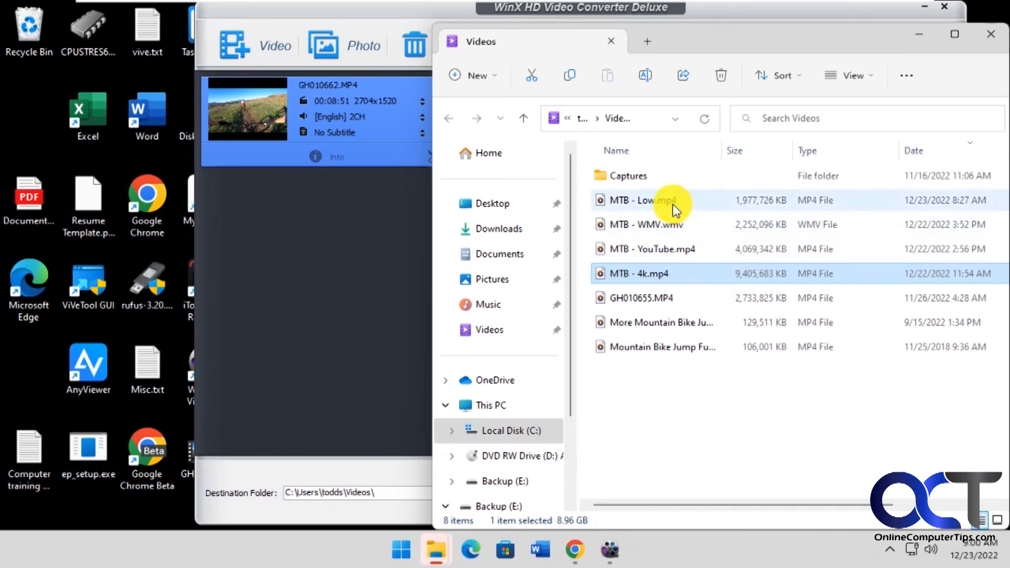
mouse_move(673, 208)
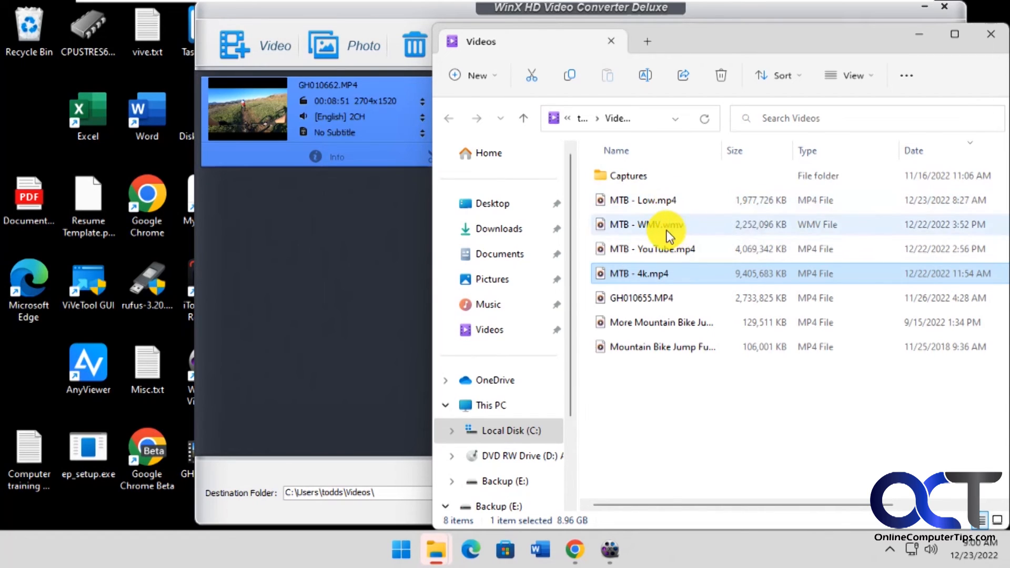
mouse_move(659, 229)
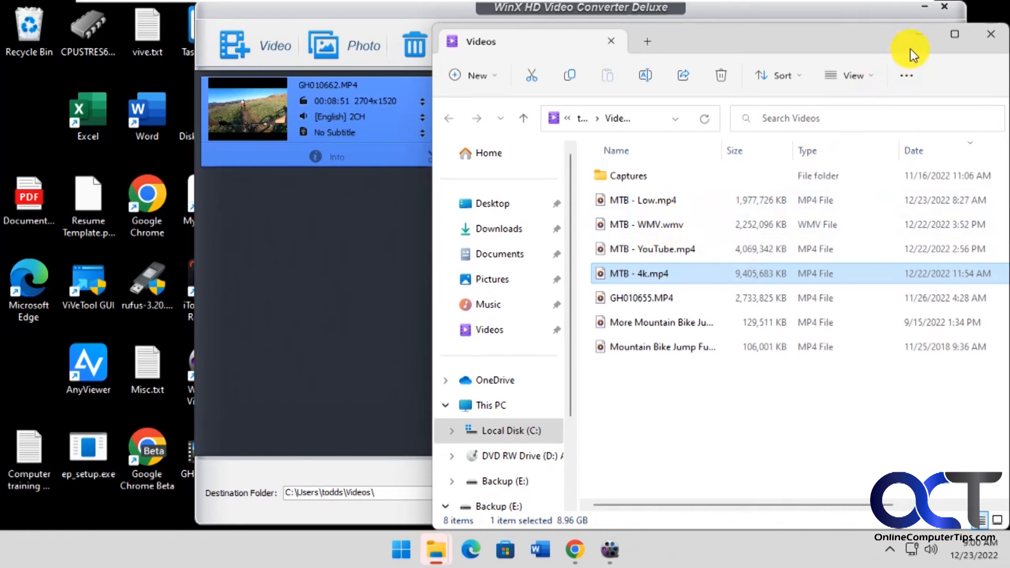
click(916, 36)
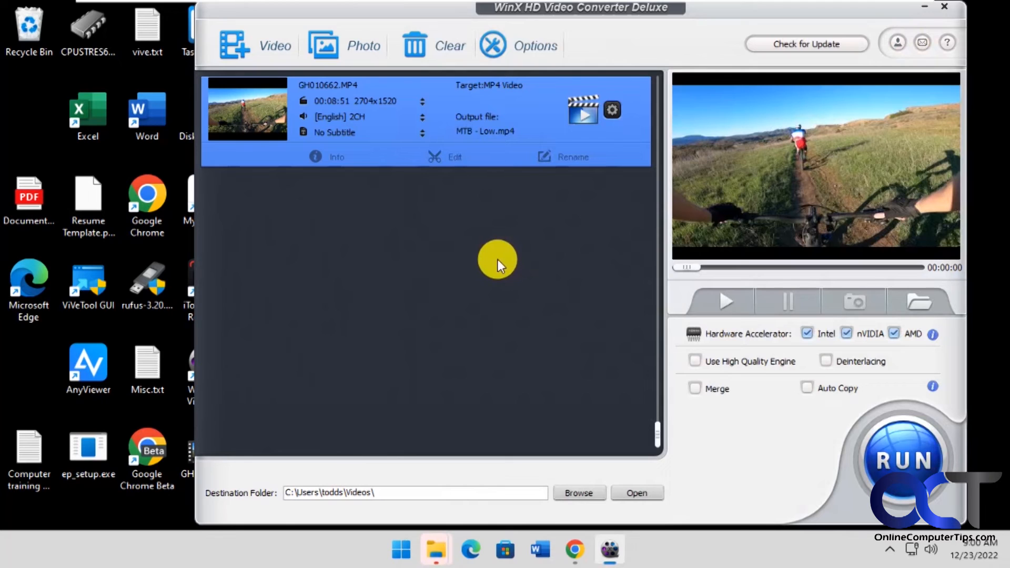
Switch to Chrome, review the Premium and Ultimate licence offers on the WinX purchase page, and return to the converter
mouse_move(574, 548)
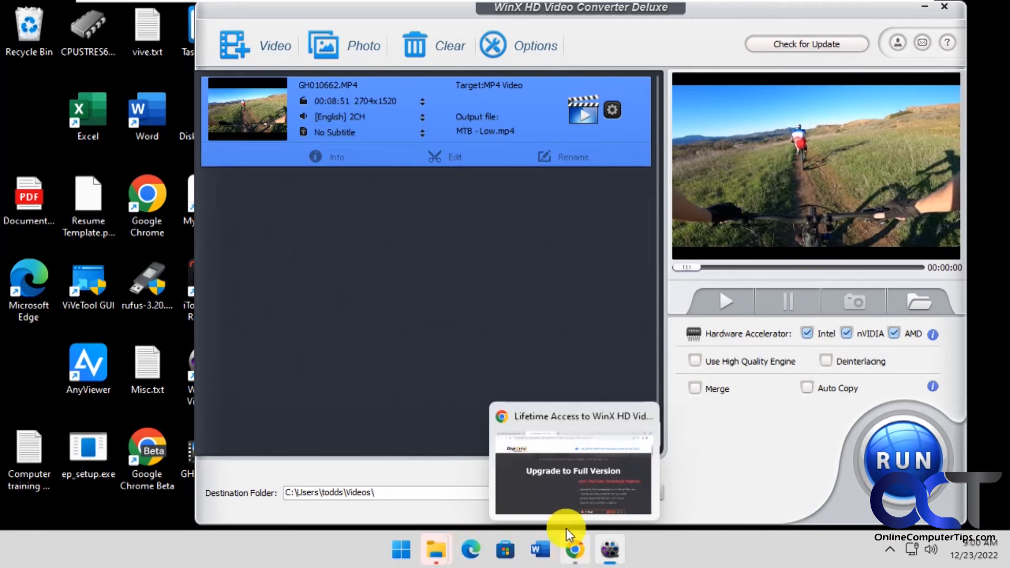
click(564, 485)
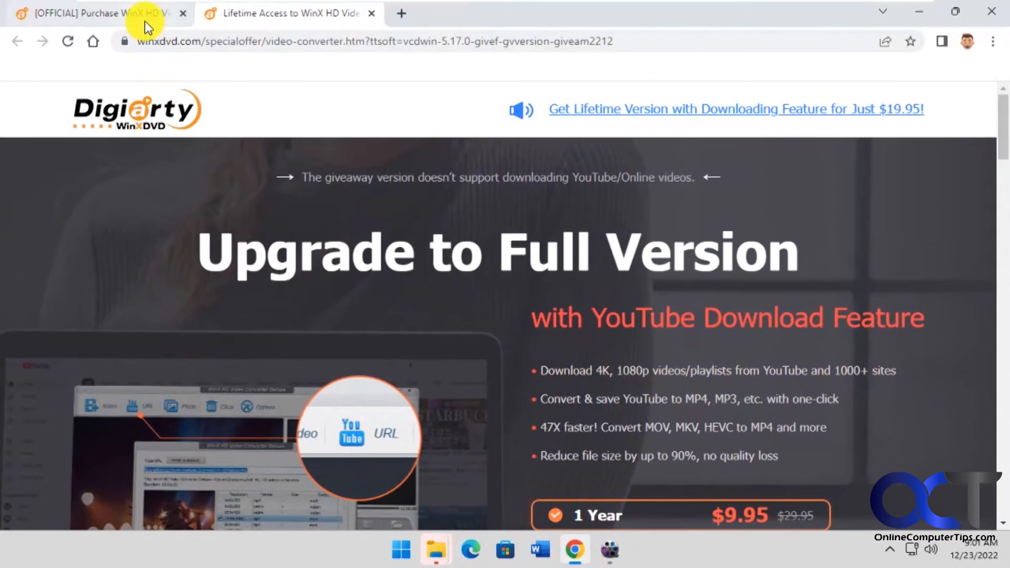
click(144, 20)
scroll(446, 331, down, 1)
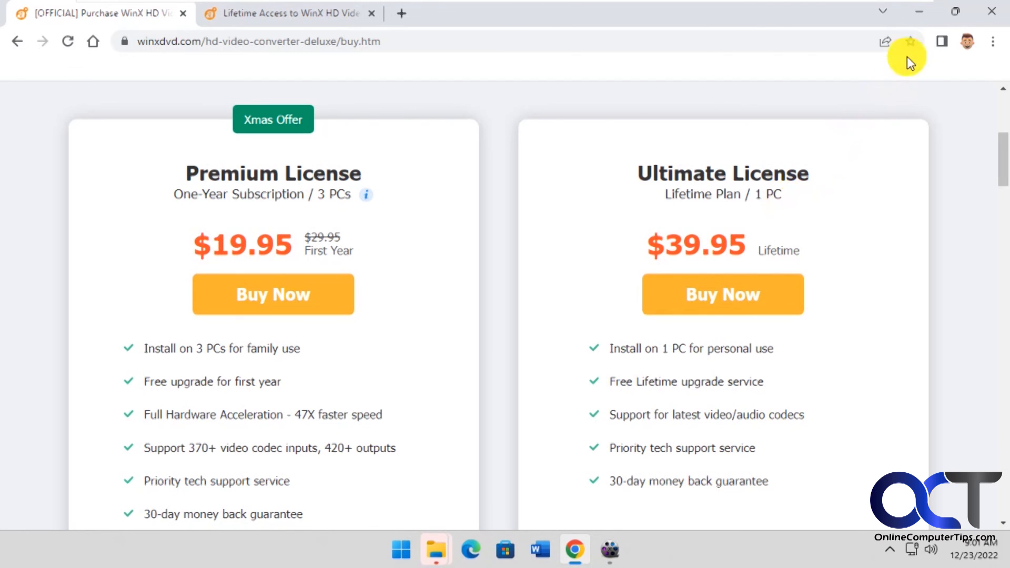
click(919, 13)
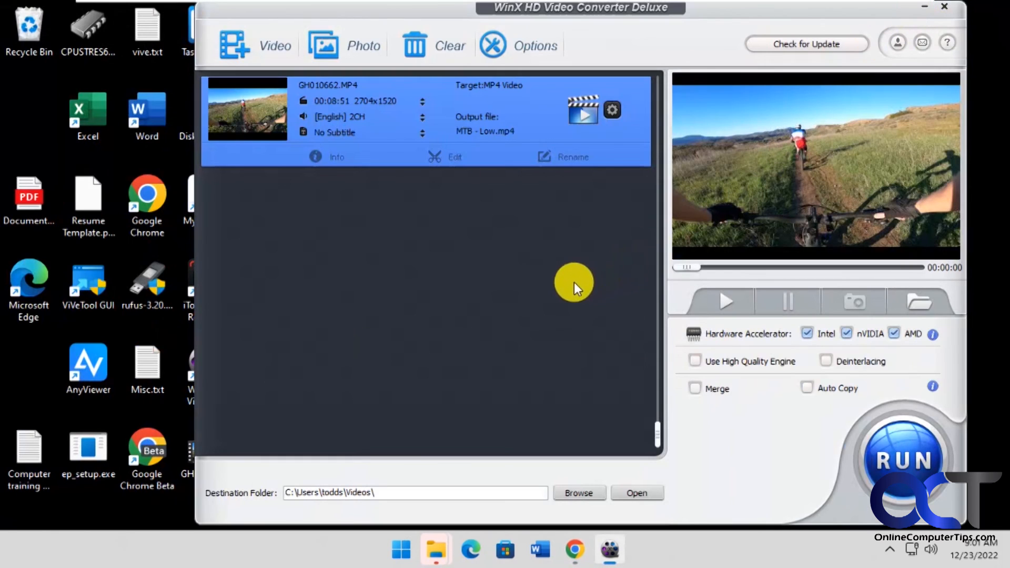